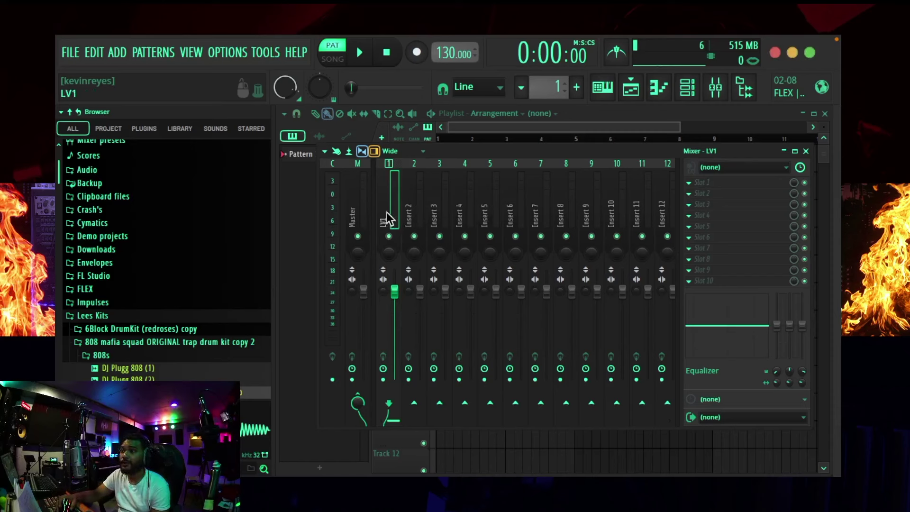
Rename mixer track Insert 2 as Hook.
click(411, 222)
double_click(411, 222)
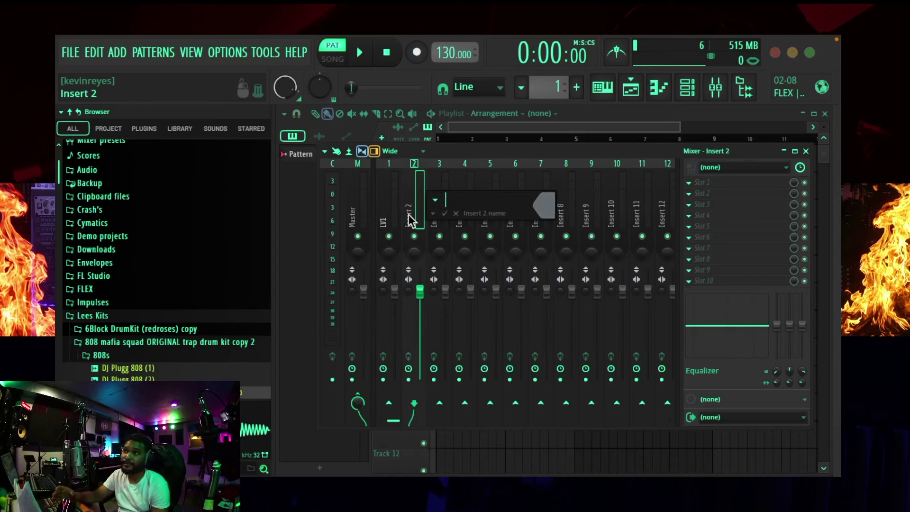
text(H)
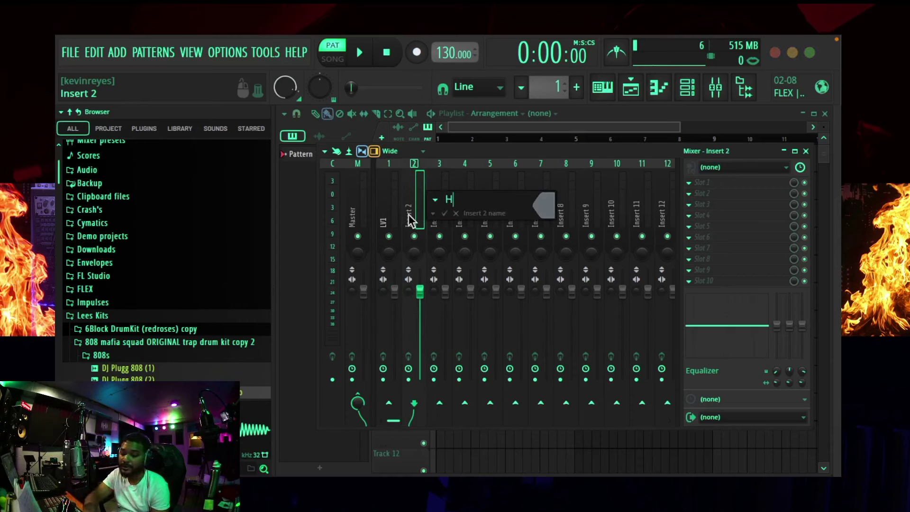
text(ook)
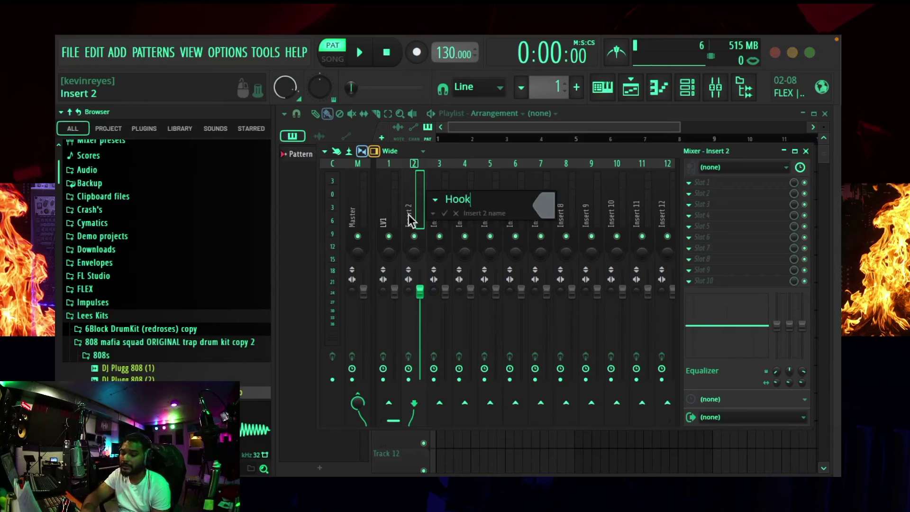
key(Return)
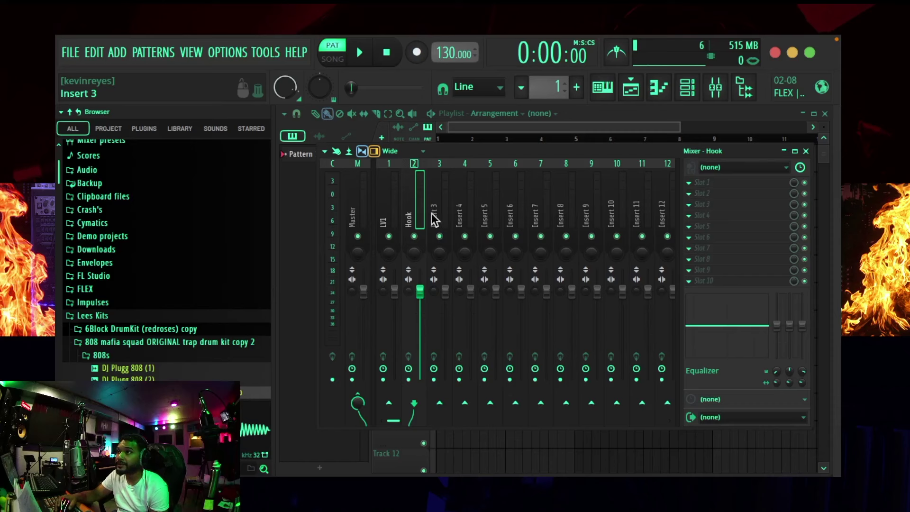
Rename mixer track Insert 3 as BGV1.
double_click(432, 213)
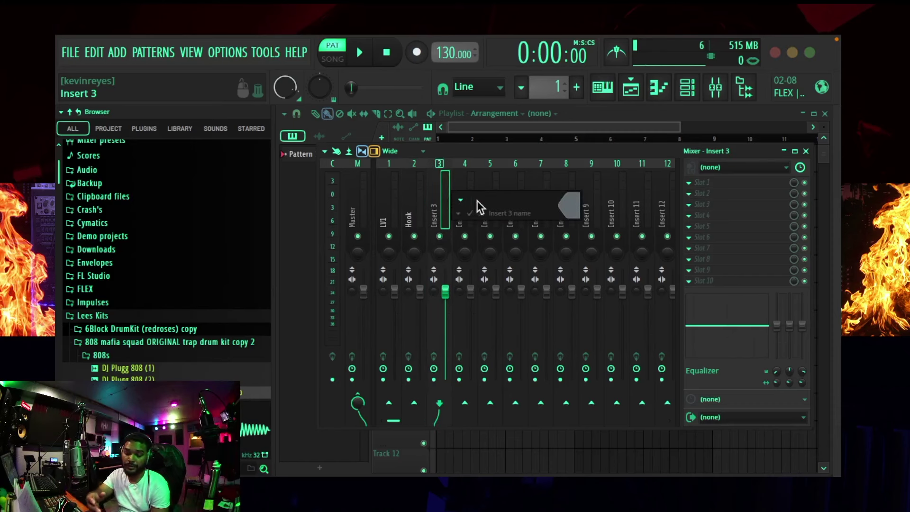
text(BGV)
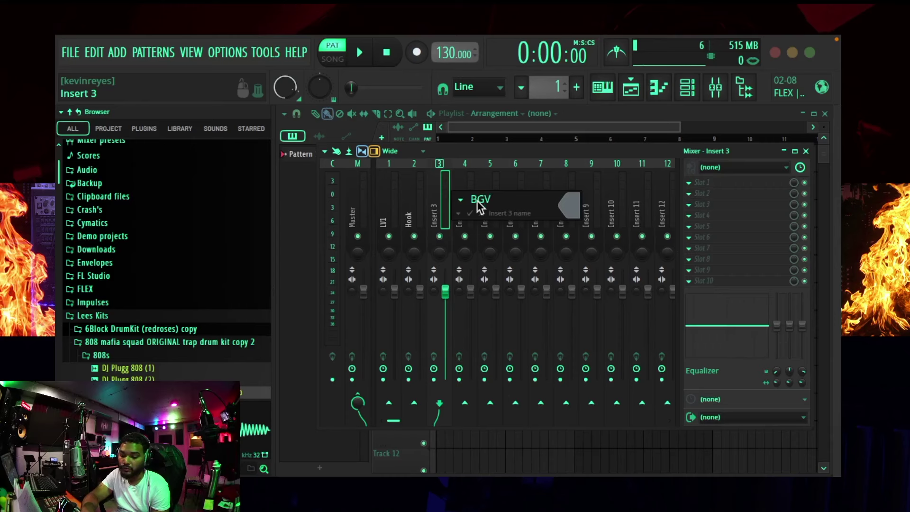
text(1)
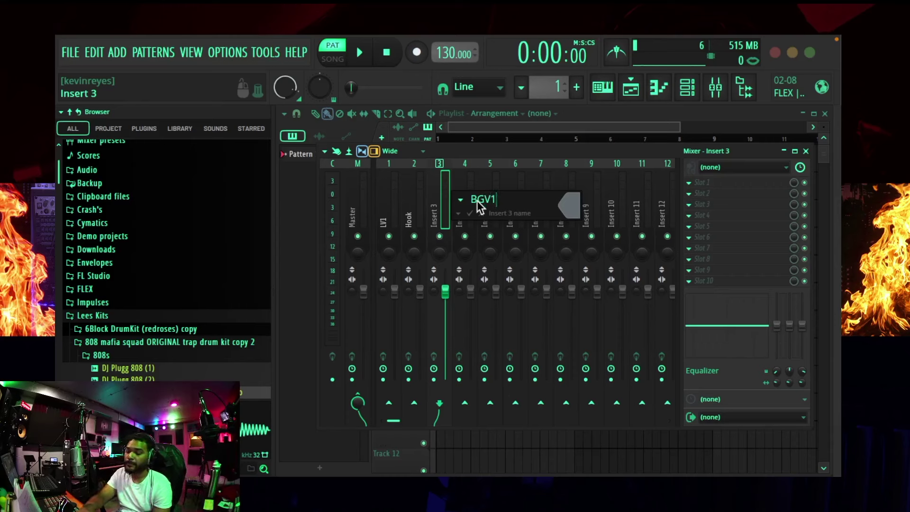
key(Return)
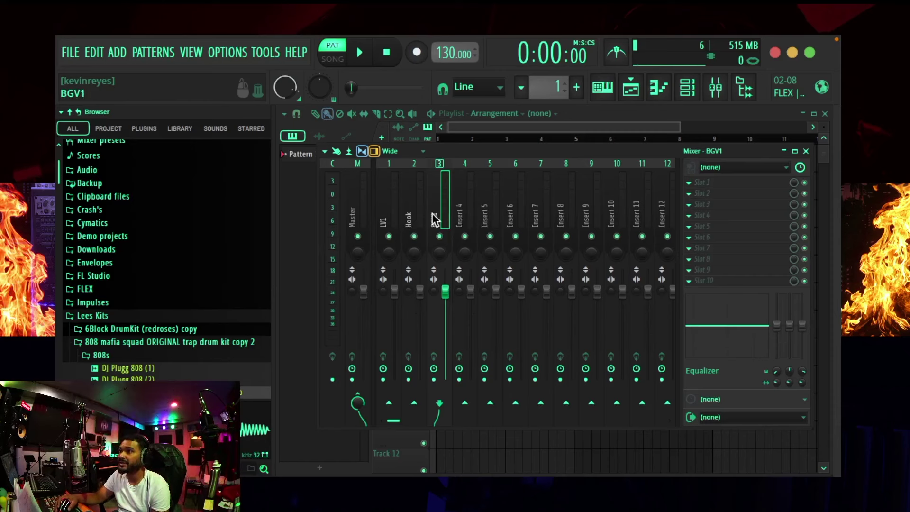
Rename mixer track Insert 4 as All Vox.
click(461, 211)
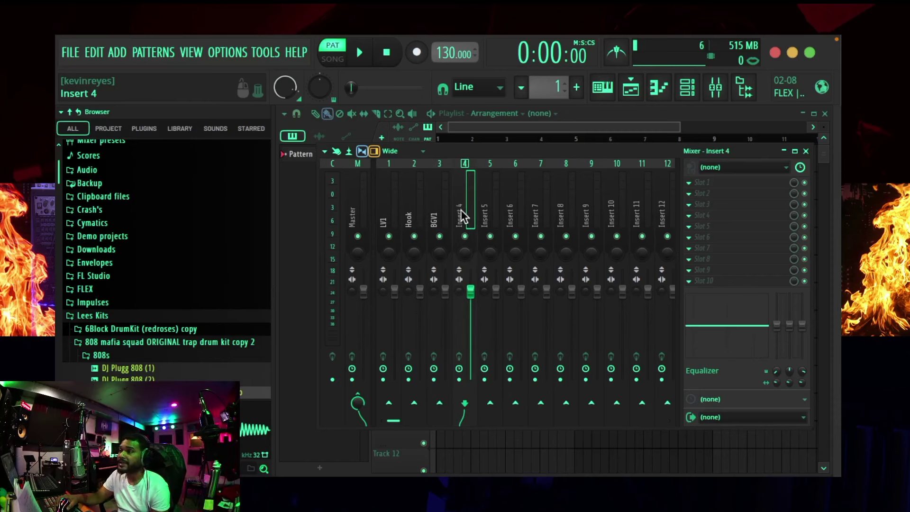
double_click(463, 219)
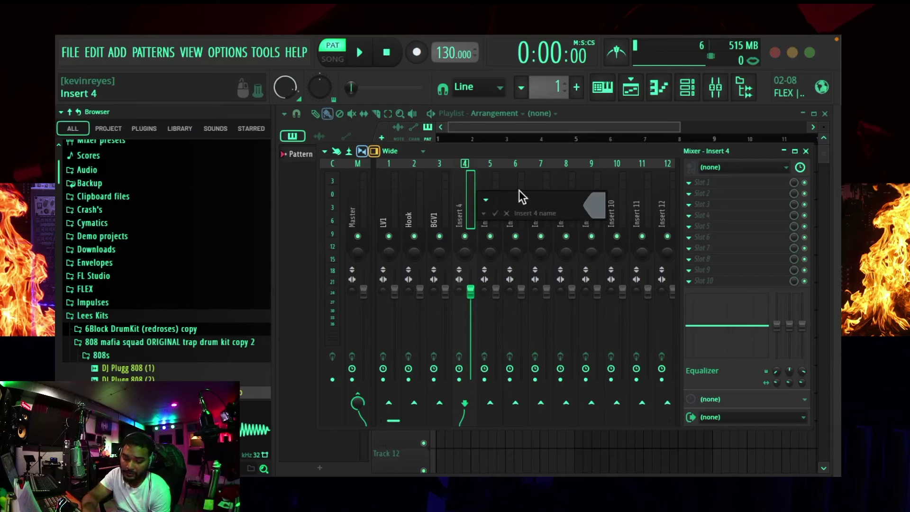
text(All)
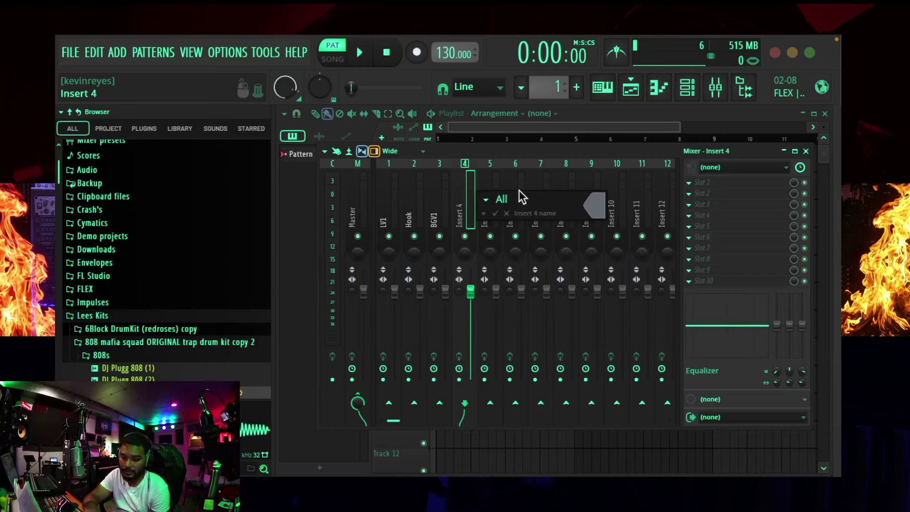
text( Vo)
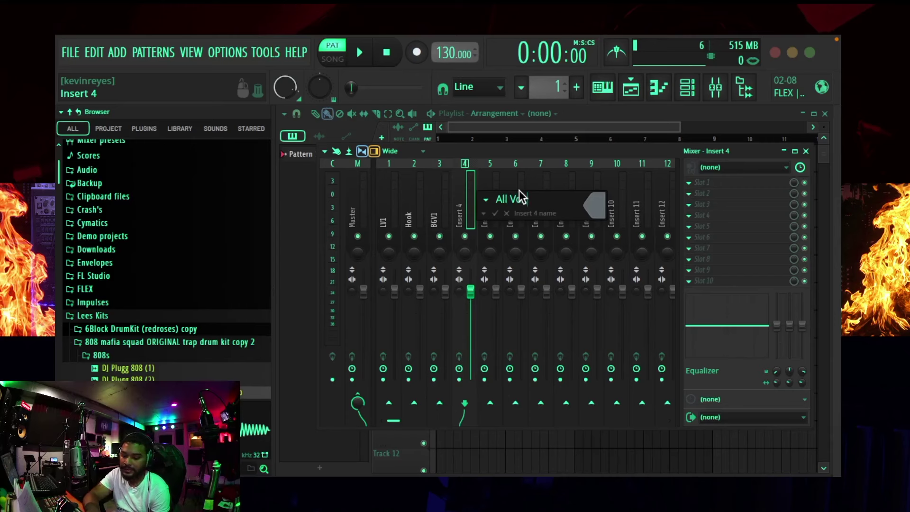
text(x)
key(Return)
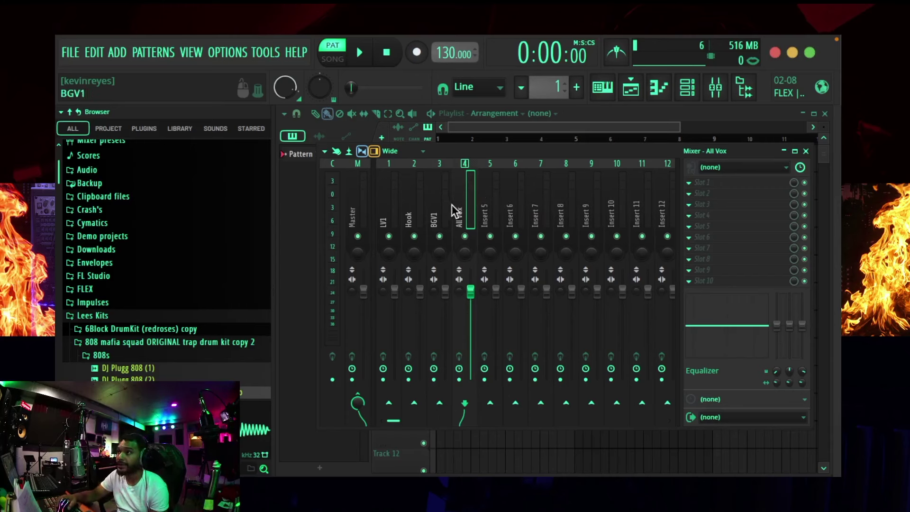
click(385, 210)
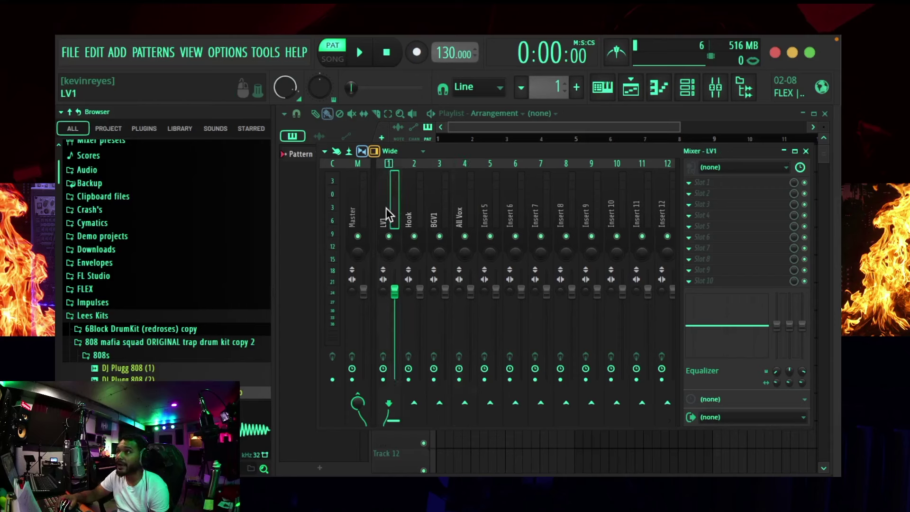
shift+click(434, 215)
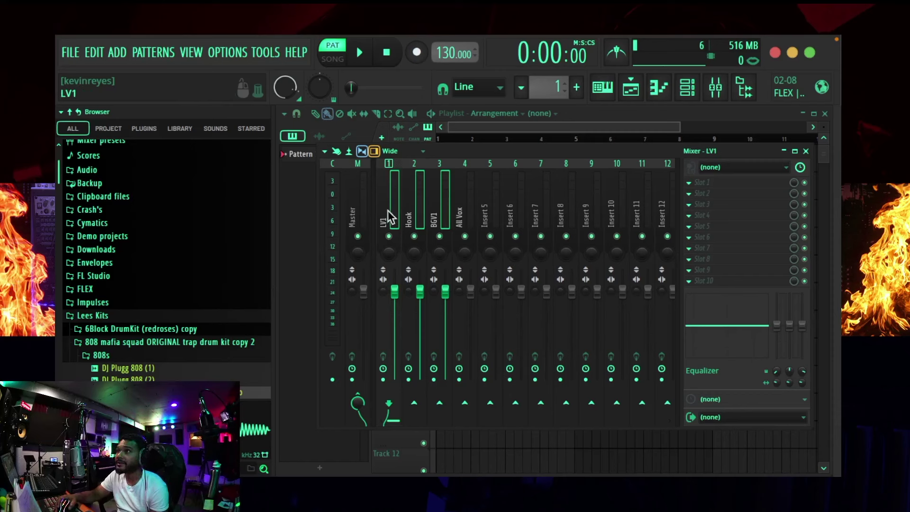
click(465, 214)
Route the LV1, Hook and BGV1 mixer tracks to the All Vox track only.
click(384, 216)
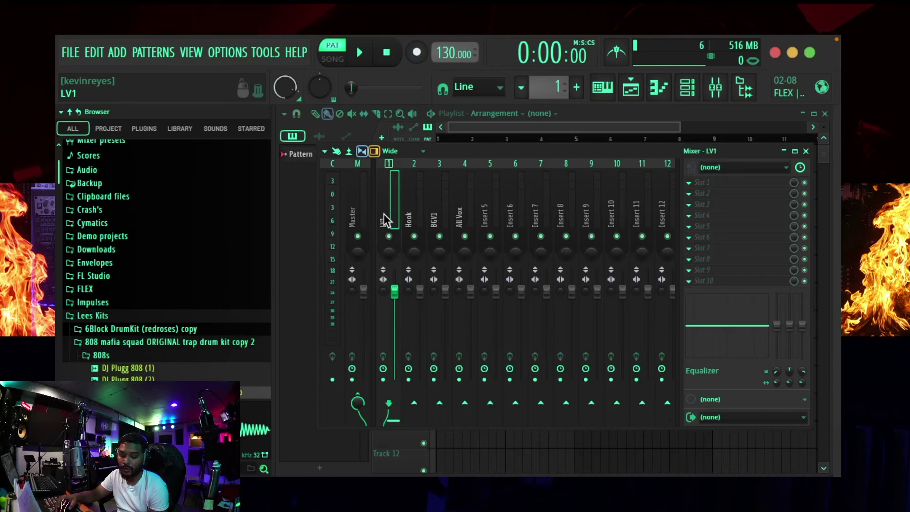
super+click(410, 213)
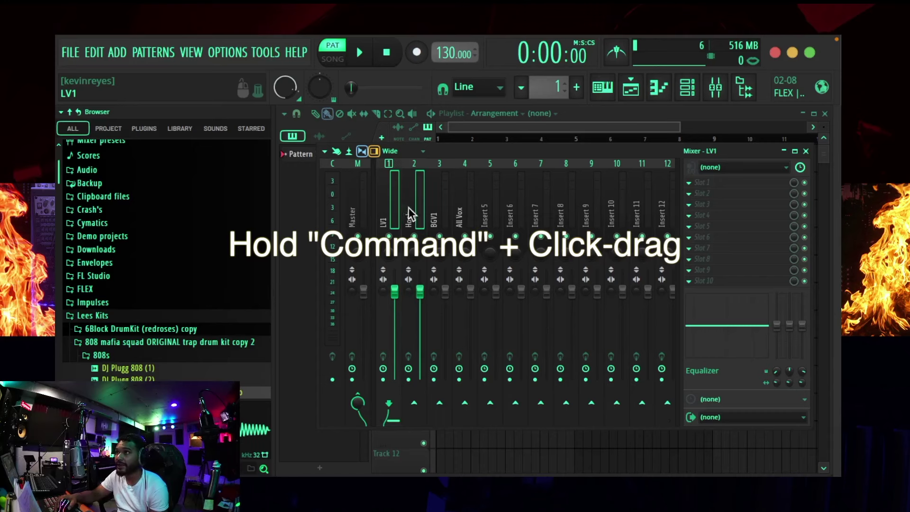
super+click(429, 209)
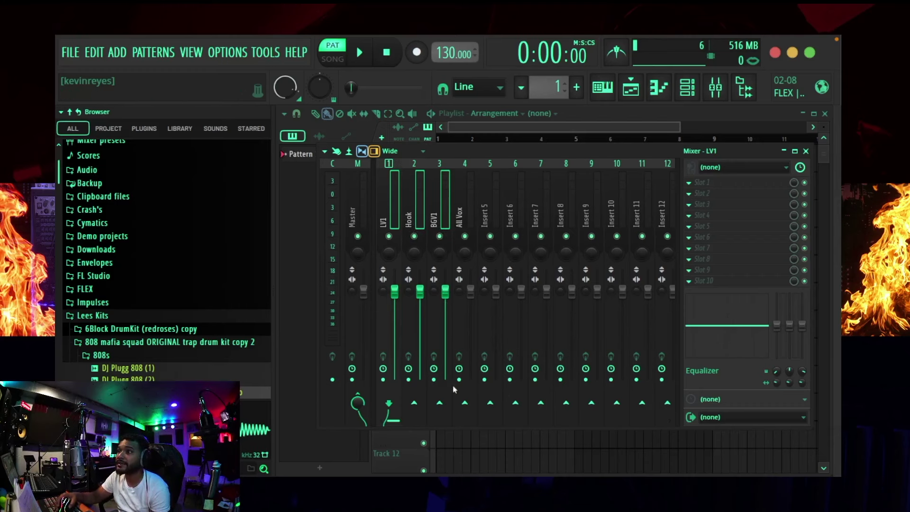
right_click(466, 408)
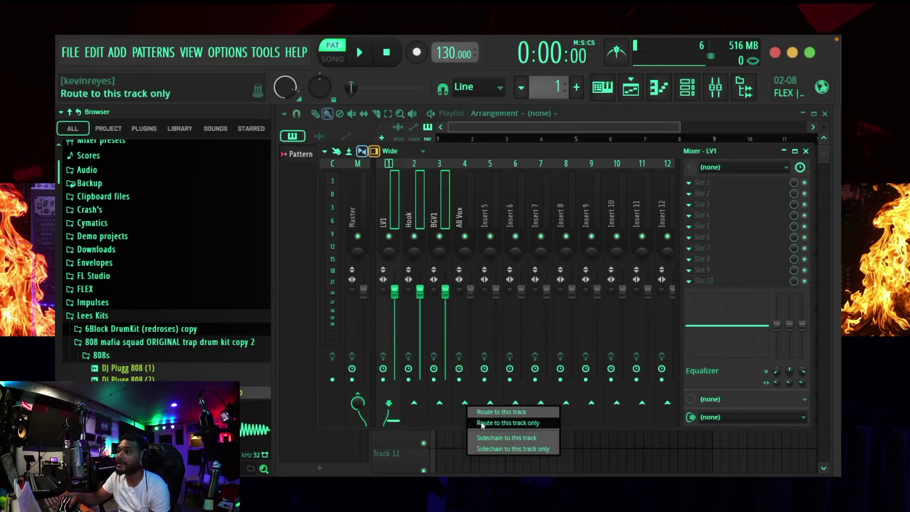
click(522, 423)
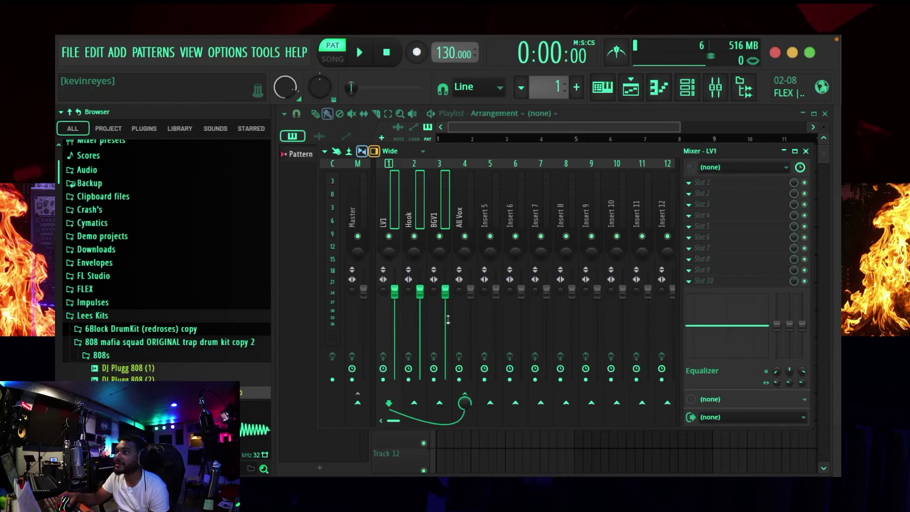
Change the color of the LV1, Hook, BGV1 and All Vox mixer tracks together to blue.
click(461, 222)
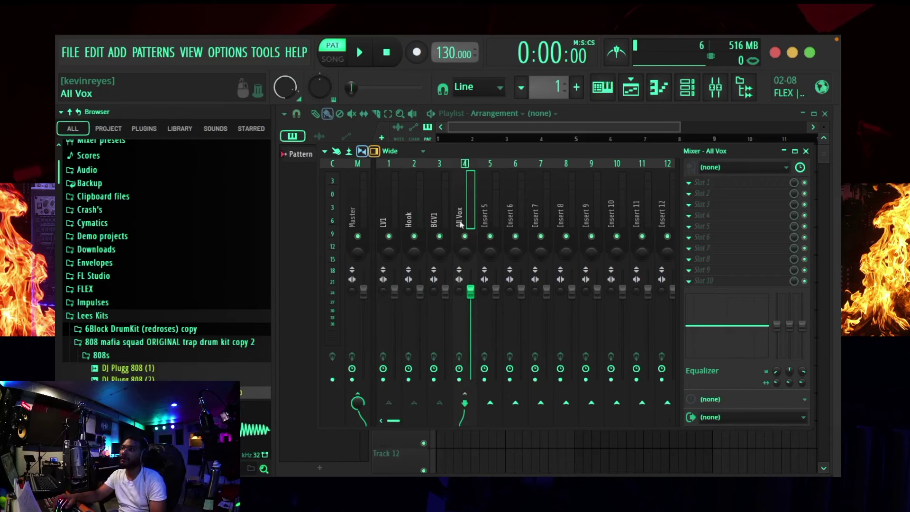
click(387, 207)
drag(387, 207, 458, 206)
right_click(460, 209)
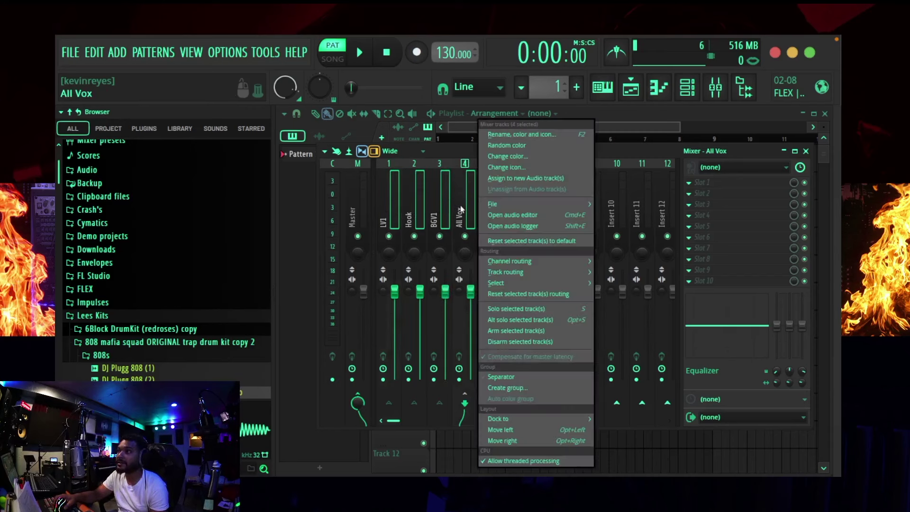
click(523, 157)
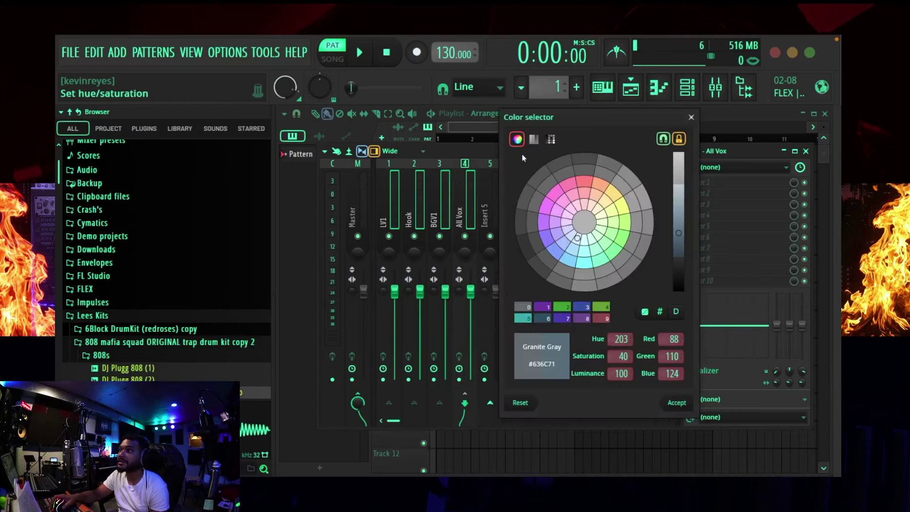
click(558, 253)
key(Return)
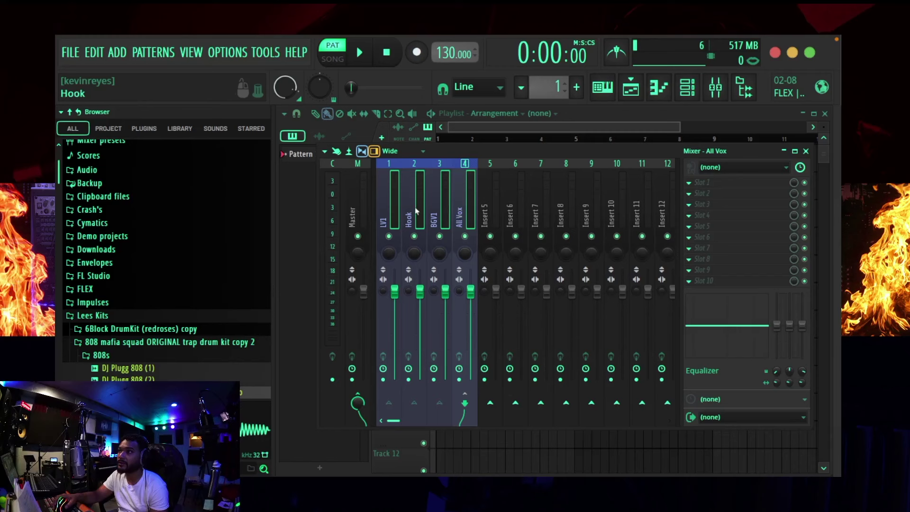
Examine where the LV1, Hook and BGV1 mixer tracks are each routed.
click(401, 212)
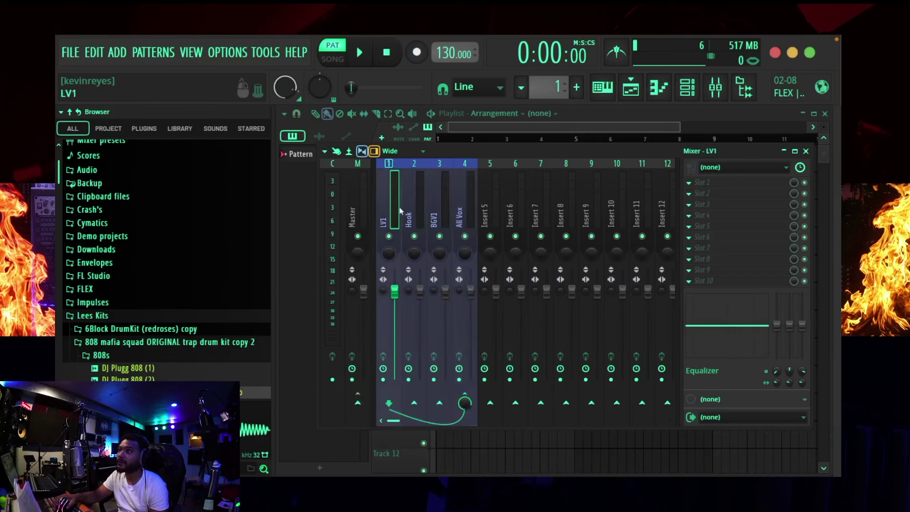
click(431, 213)
click(409, 213)
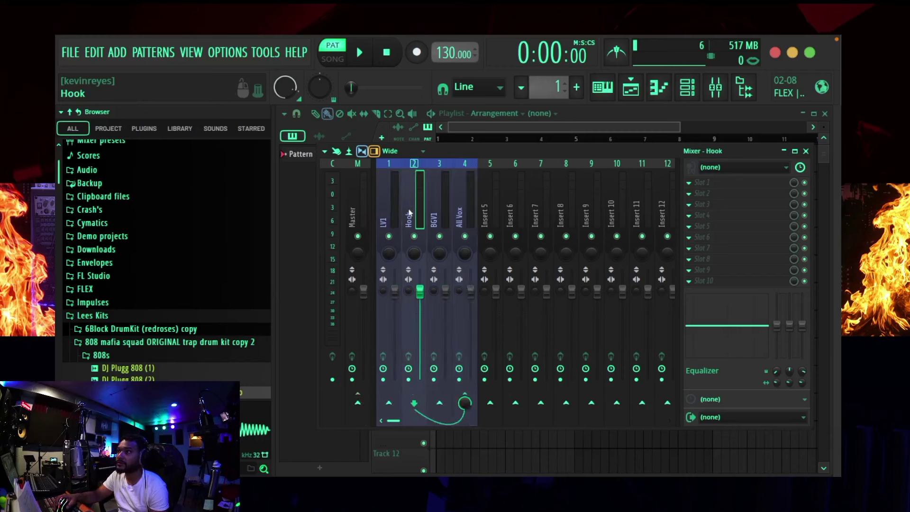
click(432, 214)
click(393, 212)
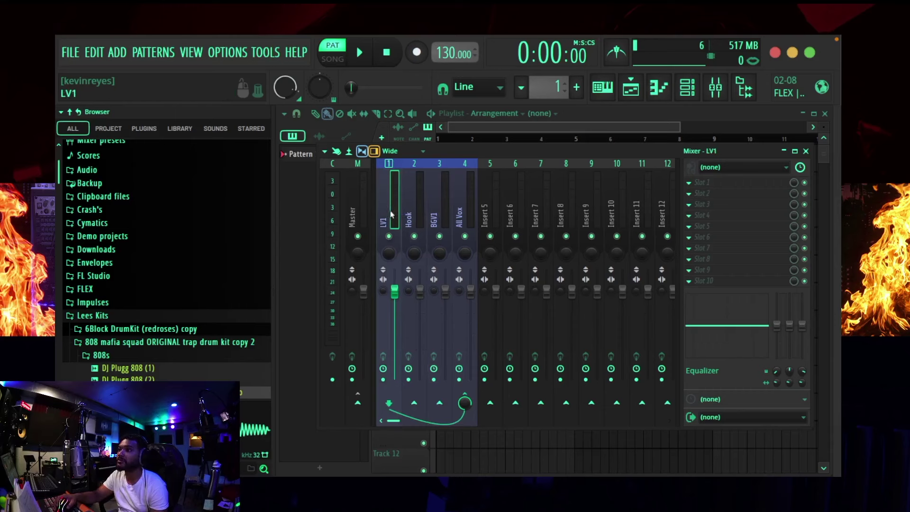
click(410, 218)
click(435, 213)
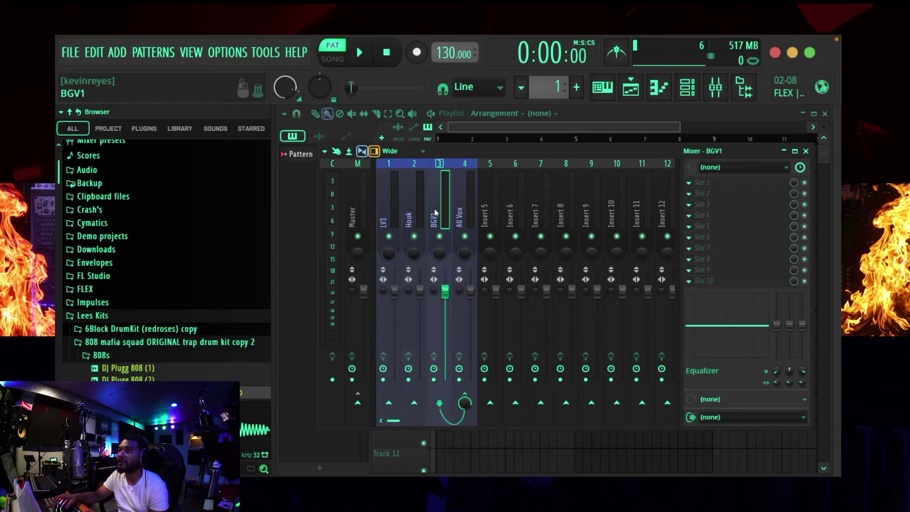
Lower the volume fader of the All Vox mixer track slightly below its default level.
click(460, 211)
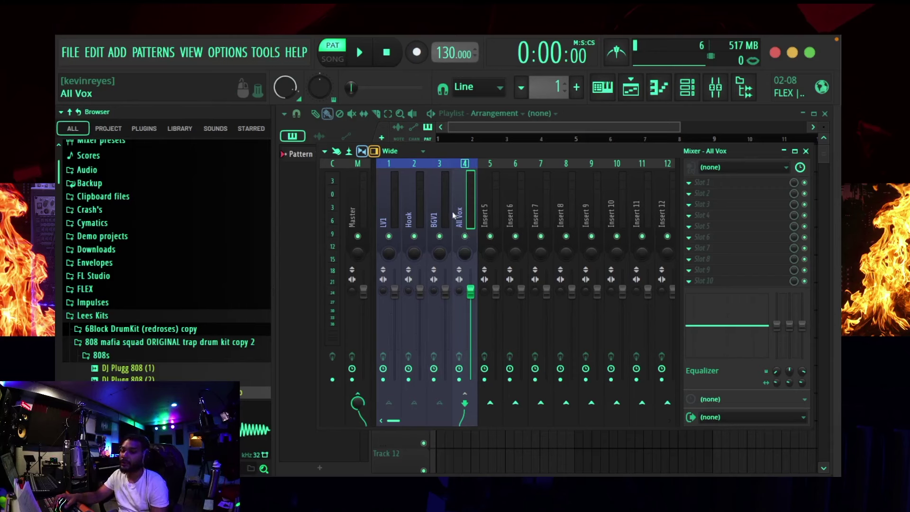
drag(470, 291, 471, 301)
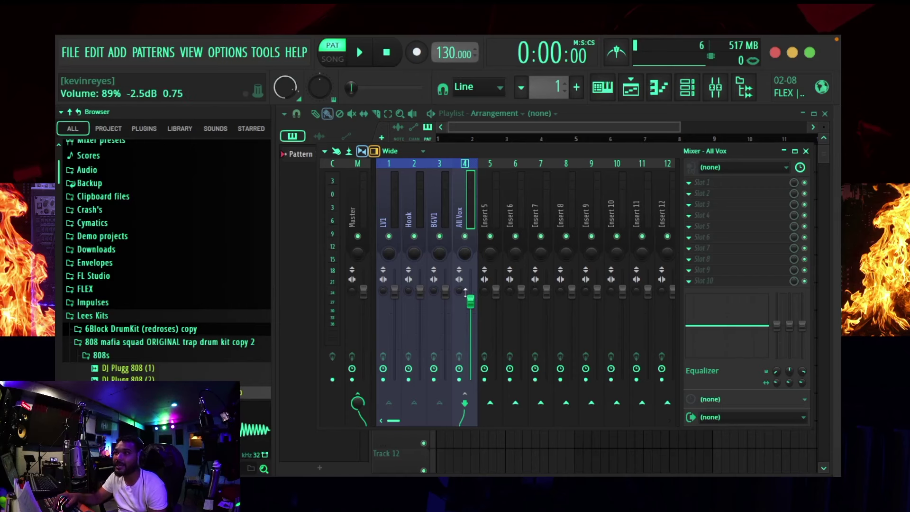
drag(471, 301, 470, 294)
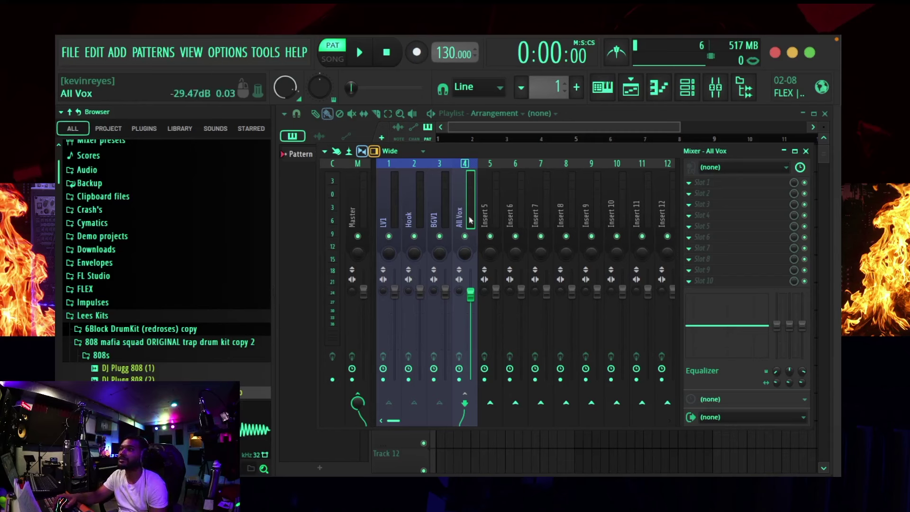
Rename mixer track Insert 5 as Verb1.
click(484, 213)
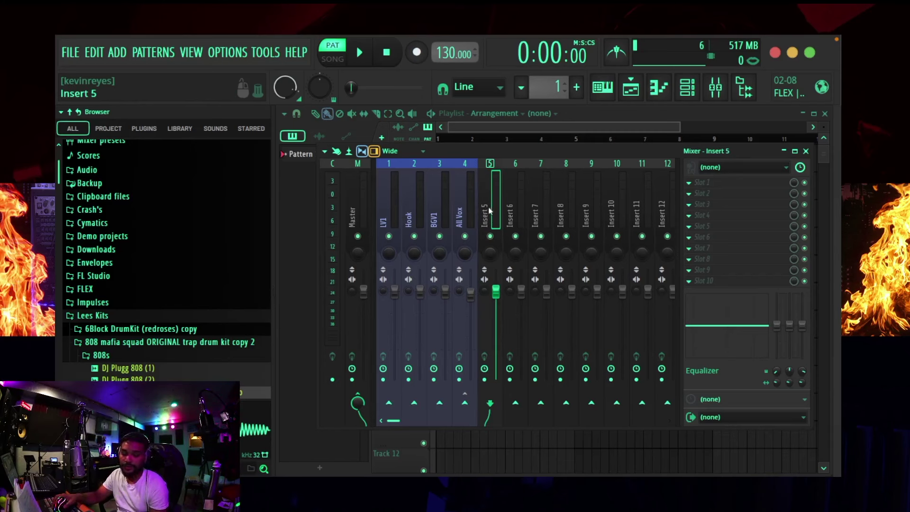
double_click(486, 207)
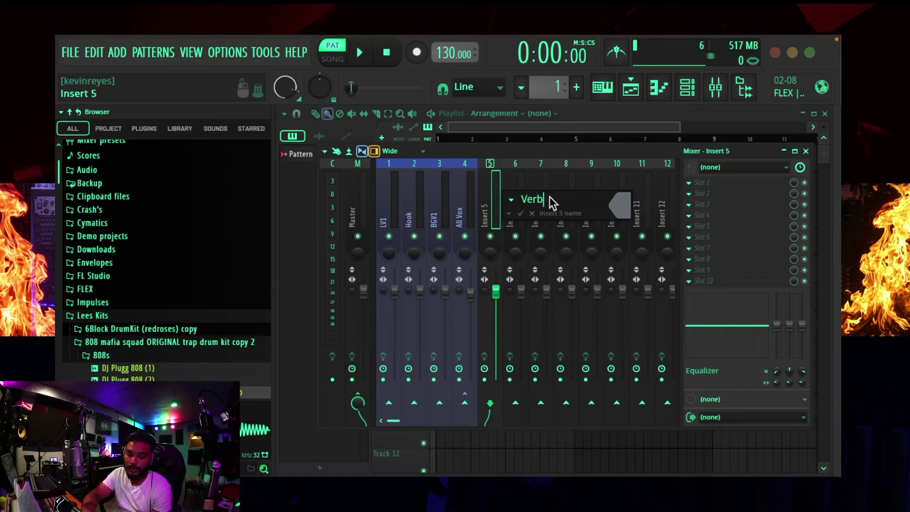
key(Return)
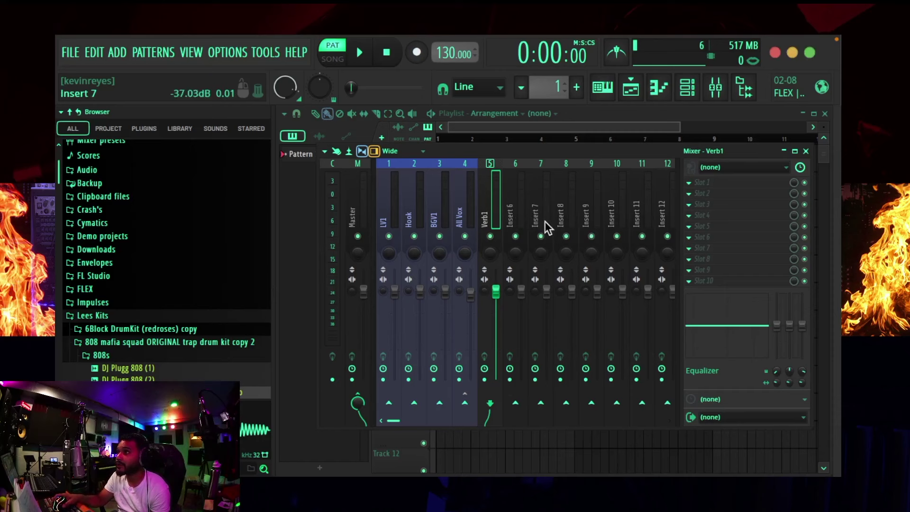
Rename mixer track Insert 6 as Delay1.
double_click(512, 220)
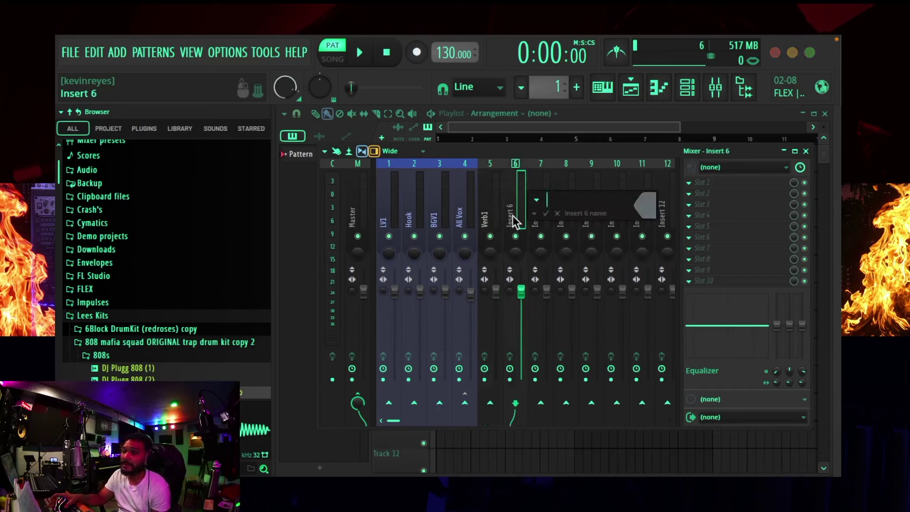
text(De)
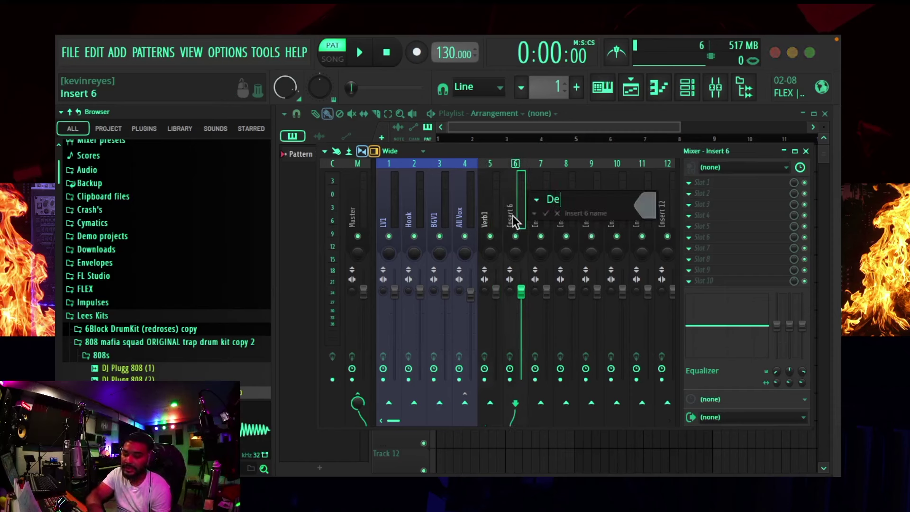
text(lay1)
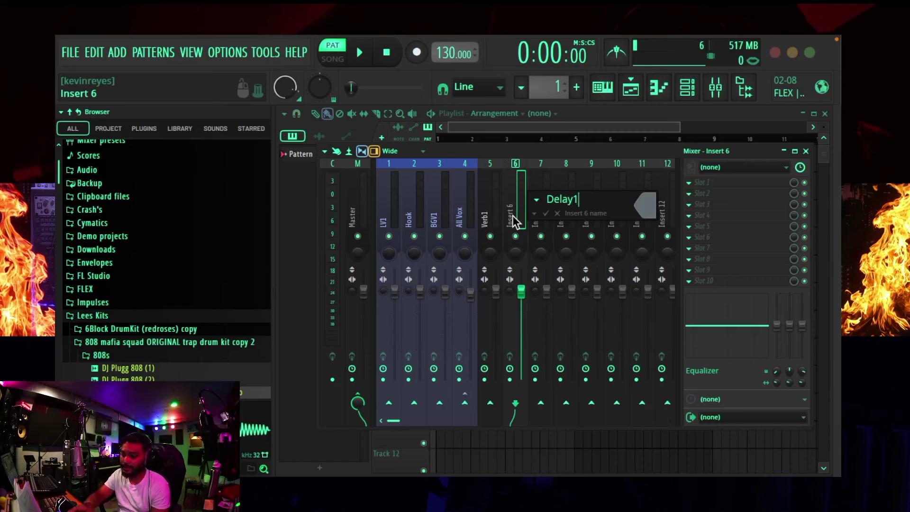
key(Return)
Rename mixer track Insert 7 as Sat.
click(536, 218)
key(F2)
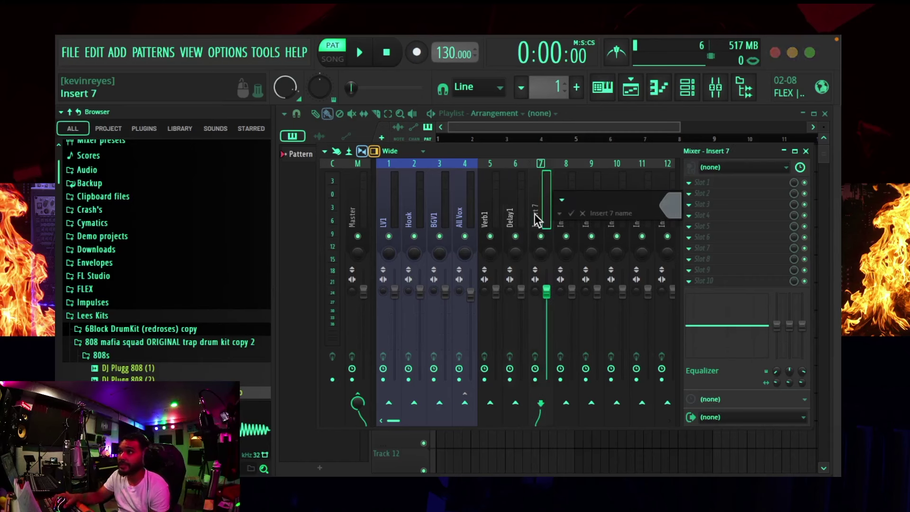
text(Sat)
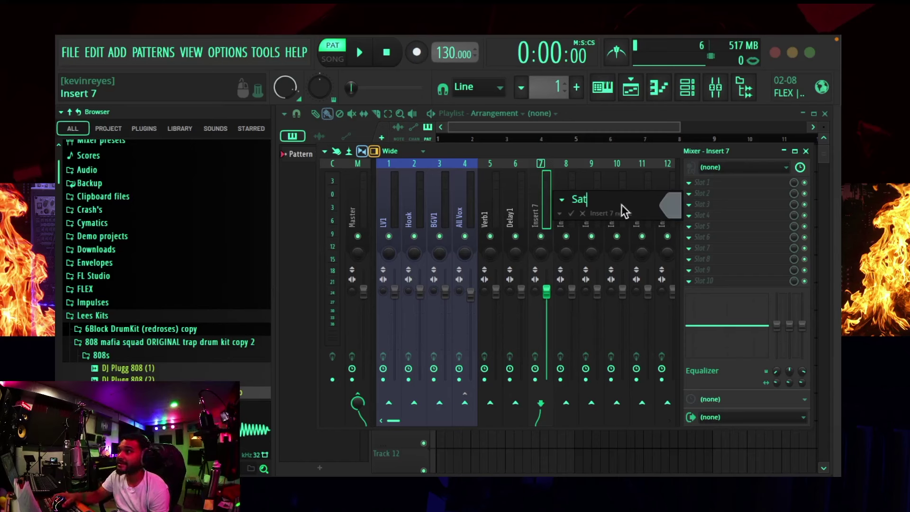
key(Return)
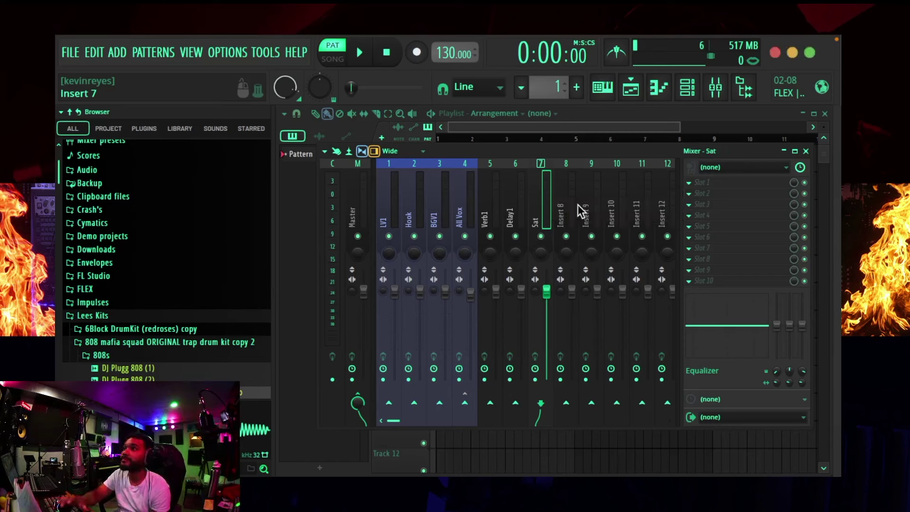
Rename mixer track Insert 8 as FX.
click(568, 206)
key(F2)
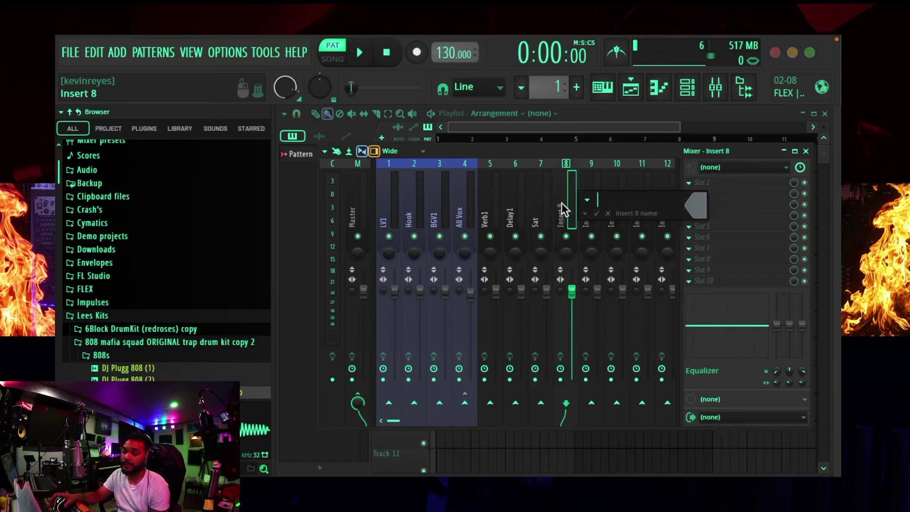
text(FX)
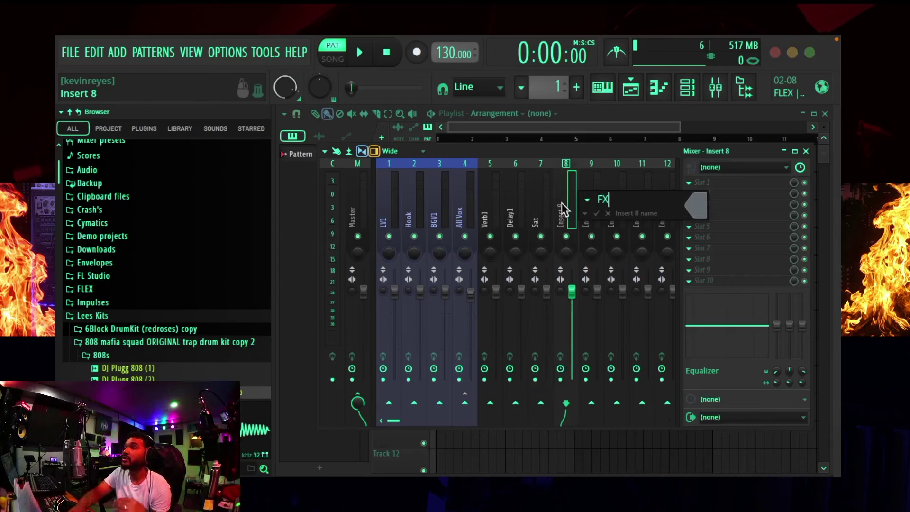
key(Return)
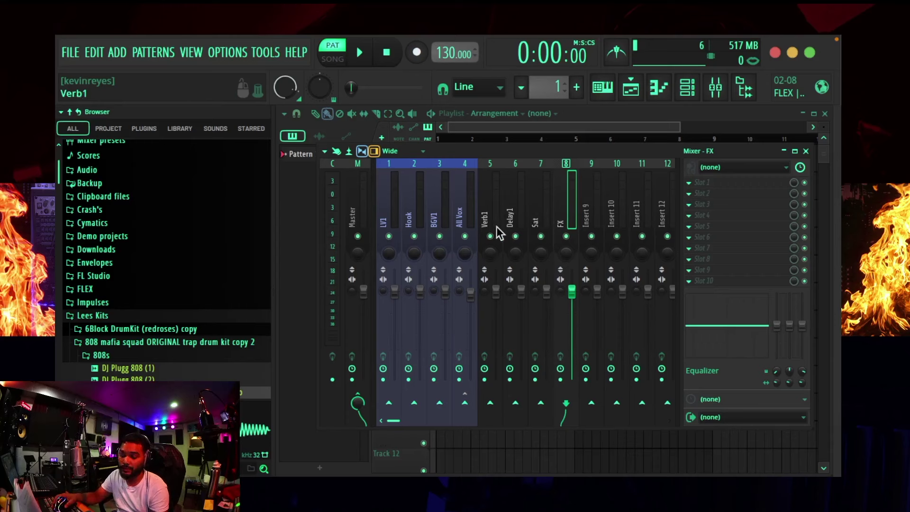
Route the Verb1, Delay1 and Sat mixer tracks together to the FX track only.
drag(481, 200, 540, 218)
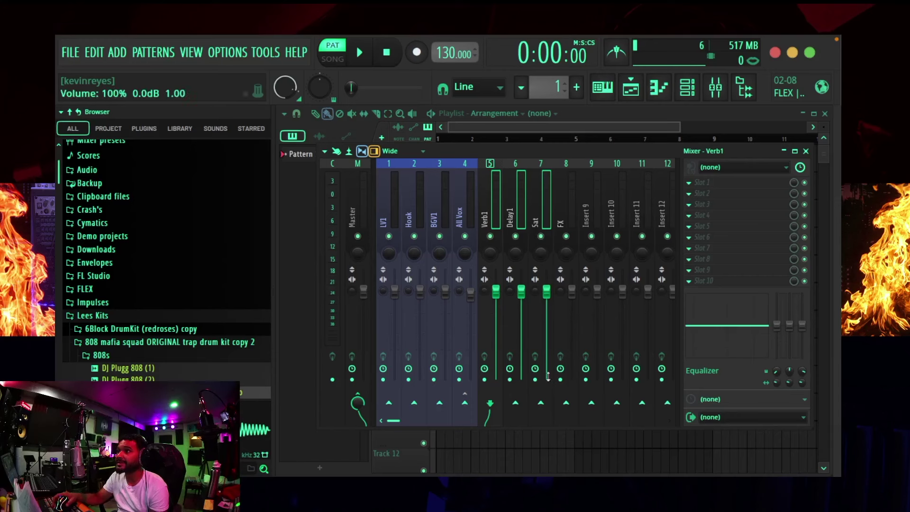
right_click(566, 404)
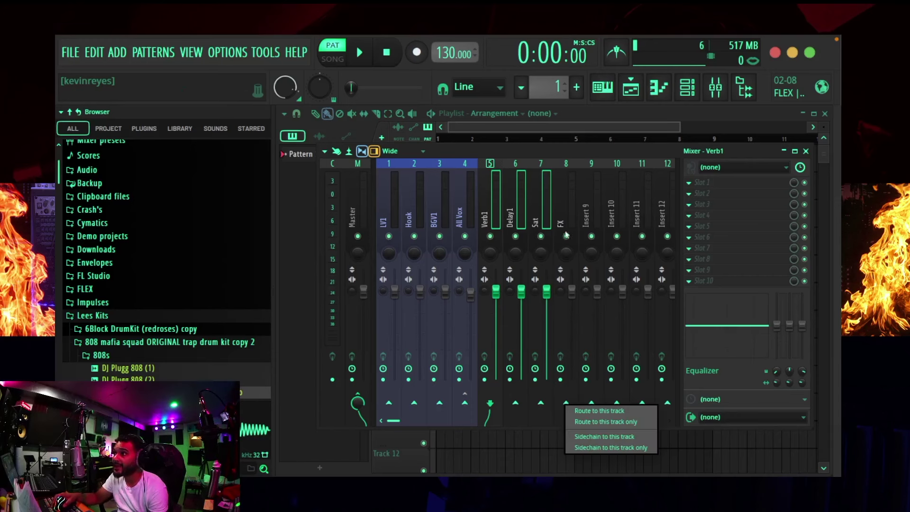
click(610, 422)
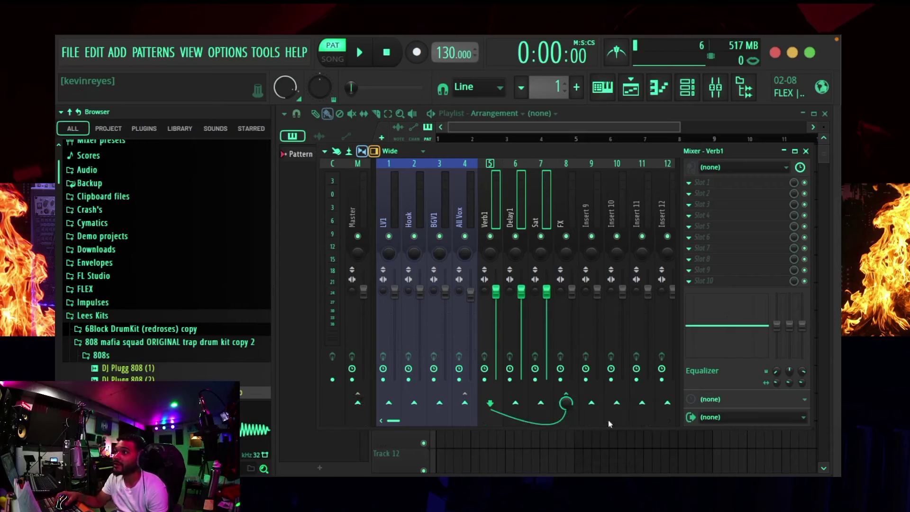
click(567, 205)
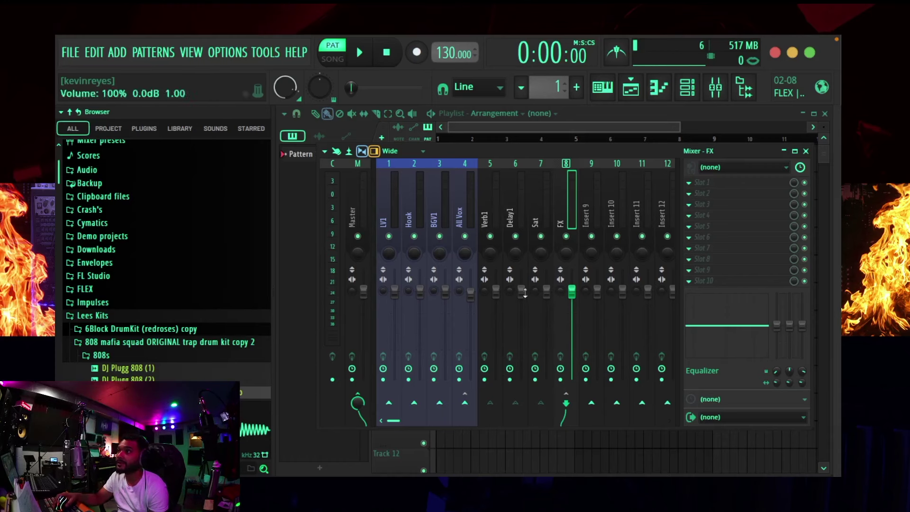
Change the color of the Verb1, Delay1, Sat and FX mixer tracks together to green.
click(545, 216)
click(522, 211)
click(494, 209)
right_click(491, 209)
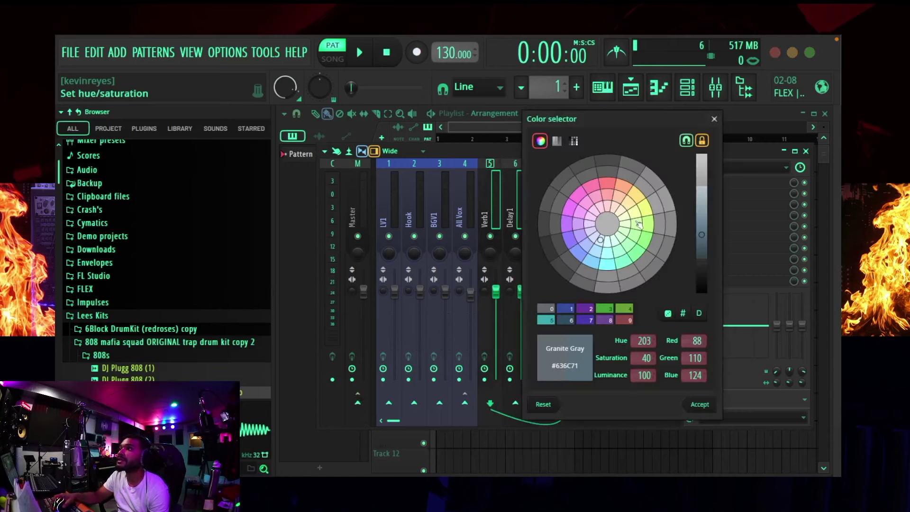
click(647, 229)
key(Return)
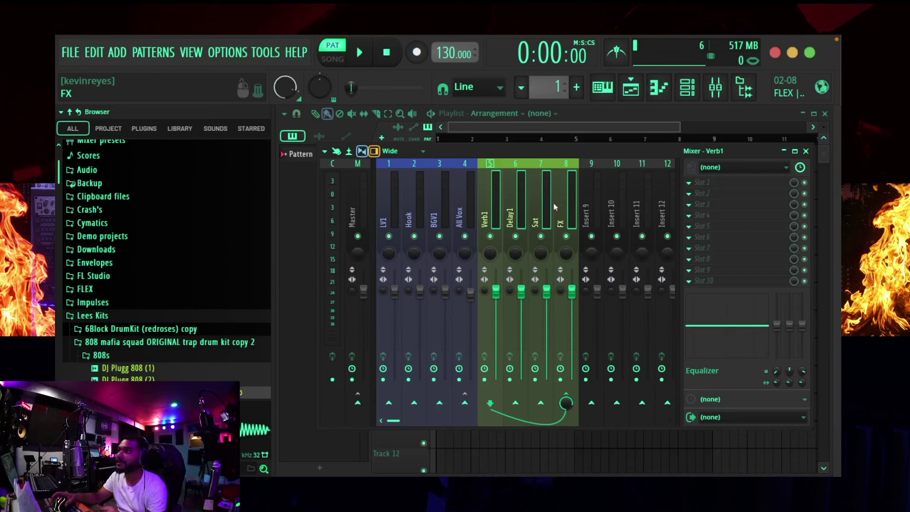
Rename mixer track Insert 9 as Beat and give it the Slate Blue color #45359F.
click(583, 212)
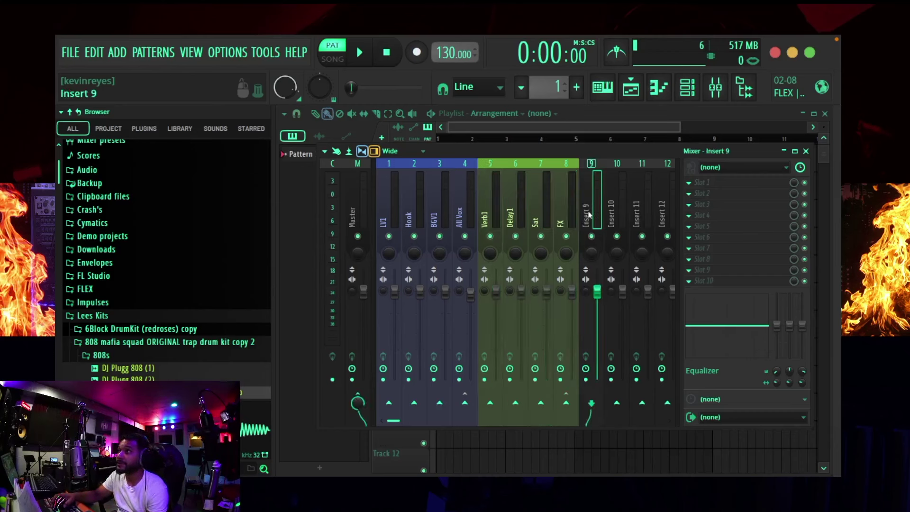
right_click(589, 215)
key(Escape)
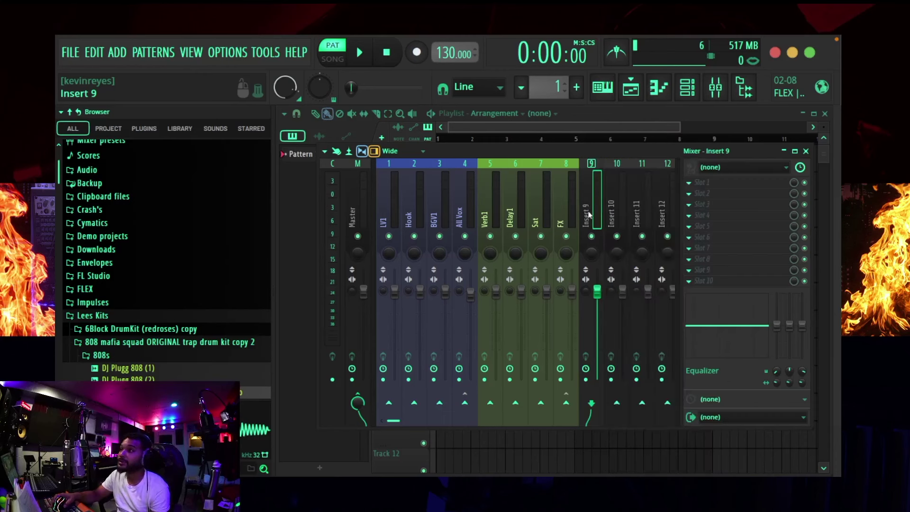
double_click(590, 215)
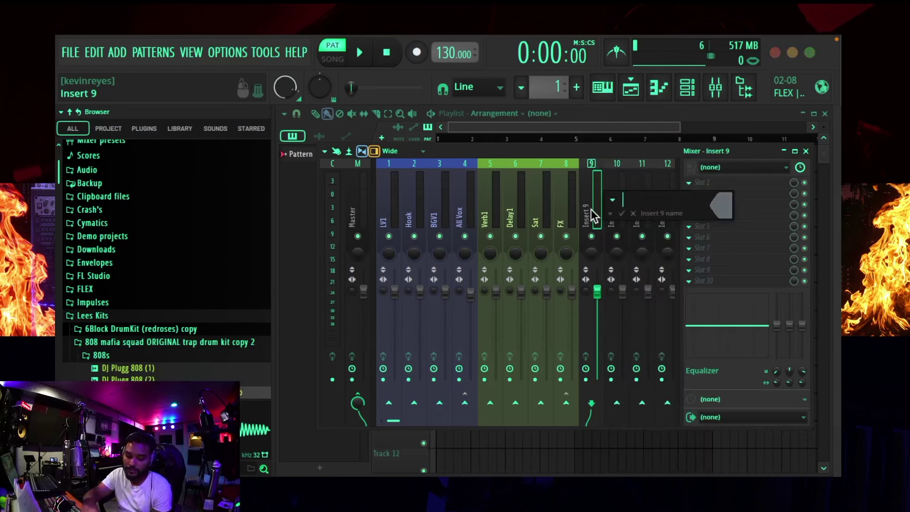
text(Beat)
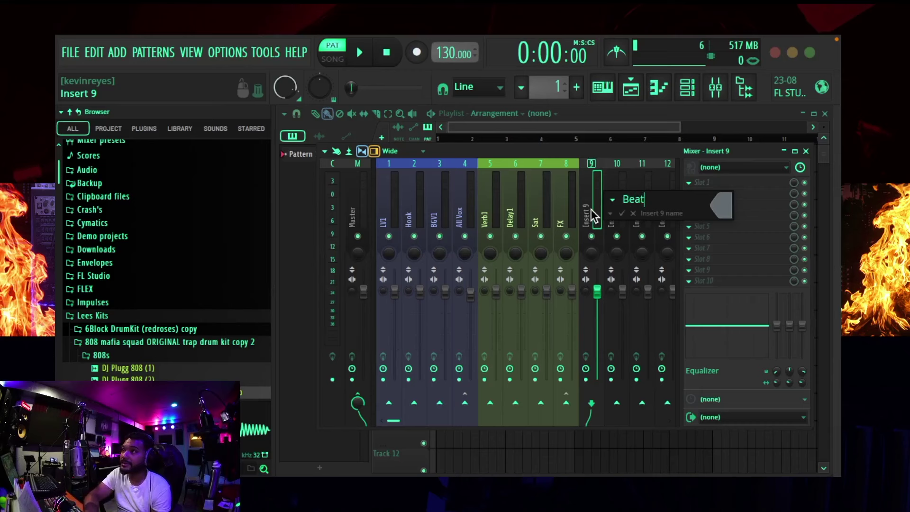
click(720, 204)
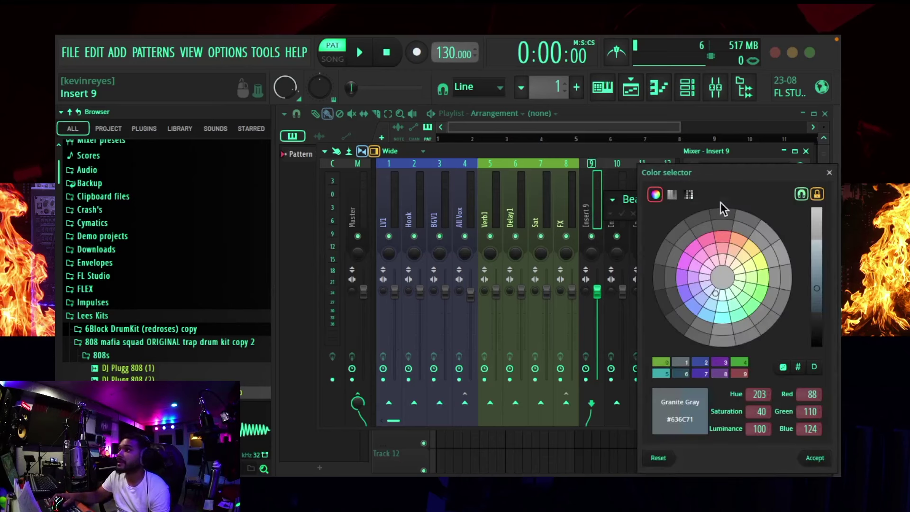
click(686, 292)
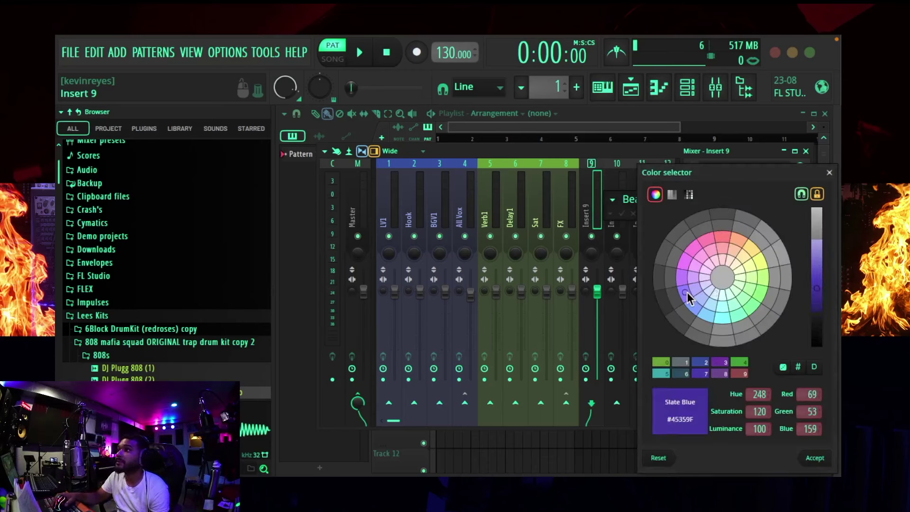
key(Return)
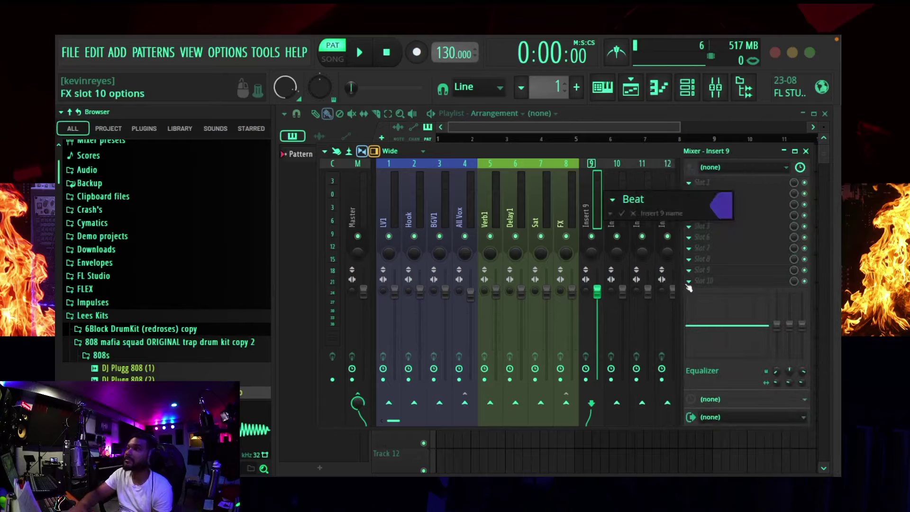
key(Return)
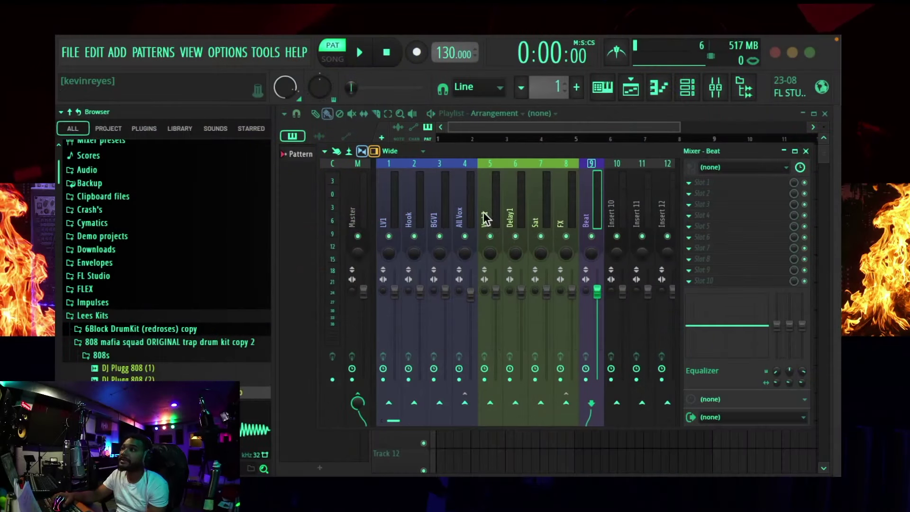
Dock the All Vox mixer track to the left side of the mixer.
click(463, 196)
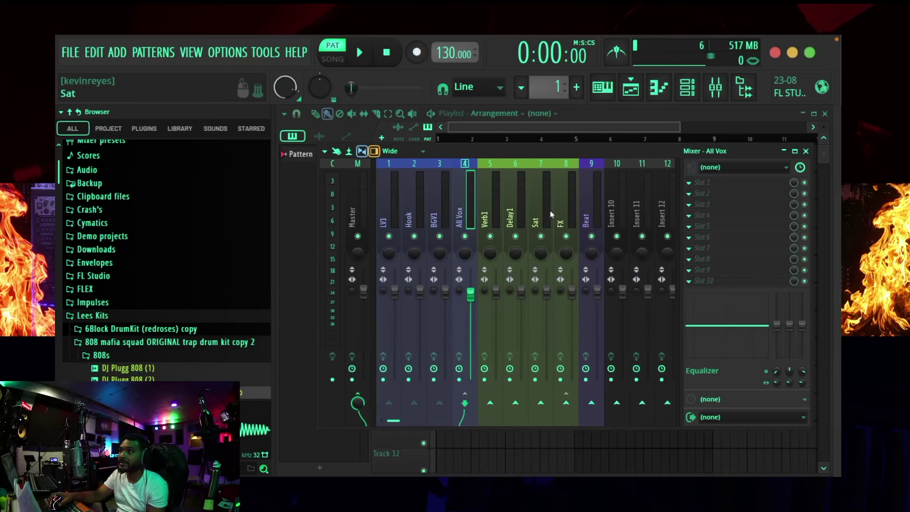
right_click(462, 215)
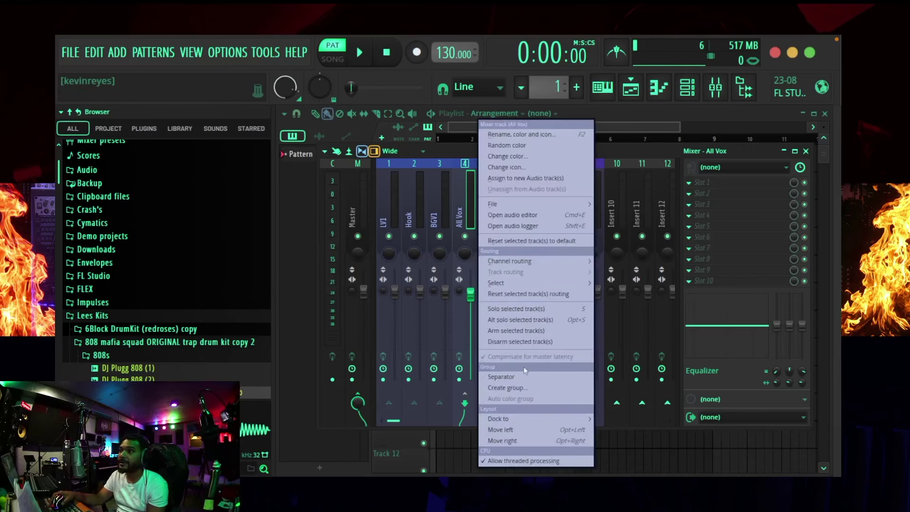
mouse_move(546, 422)
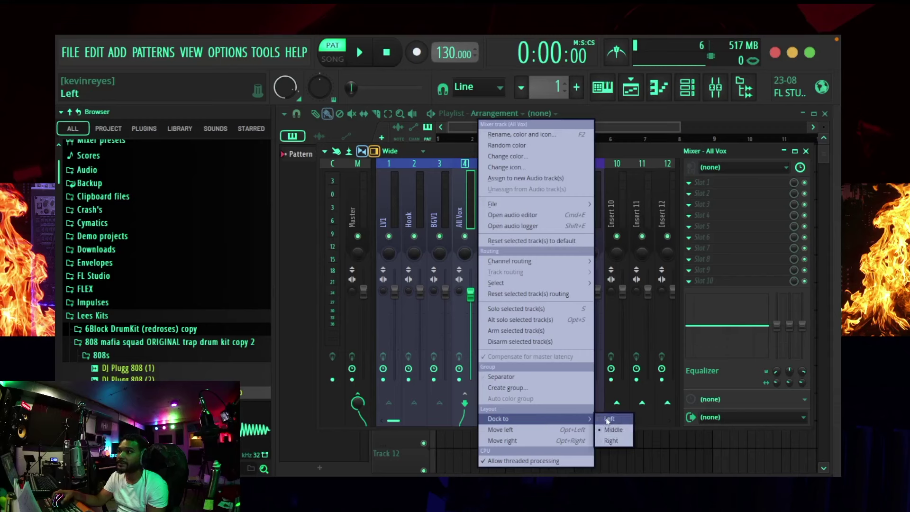
click(611, 420)
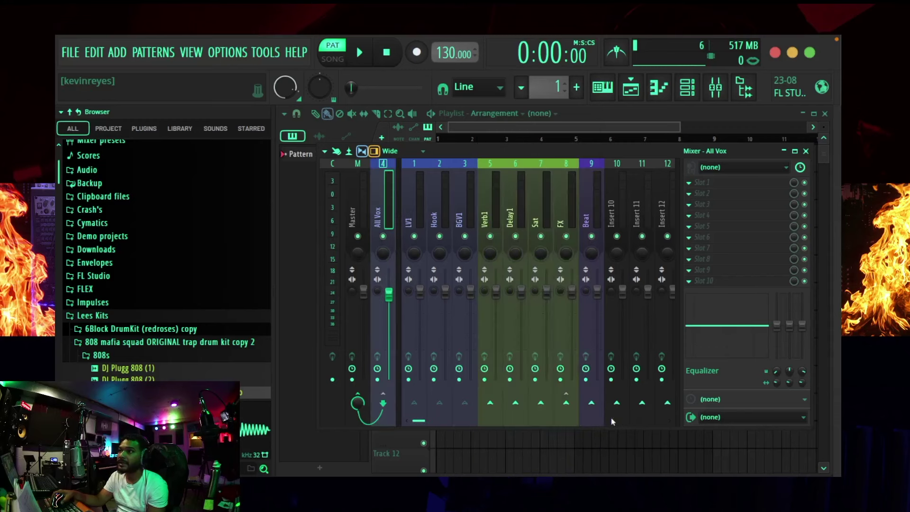
Dock the FX mixer track to the left side, beside All Vox.
right_click(561, 206)
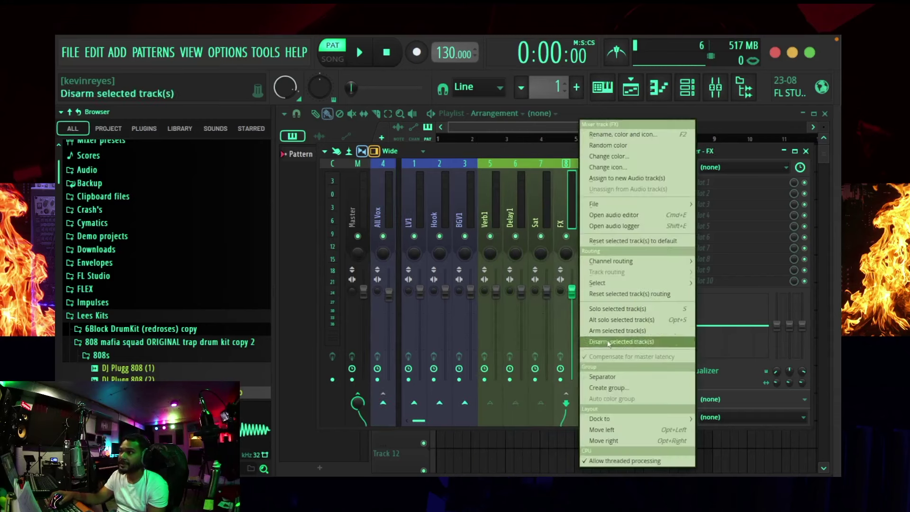
mouse_move(616, 423)
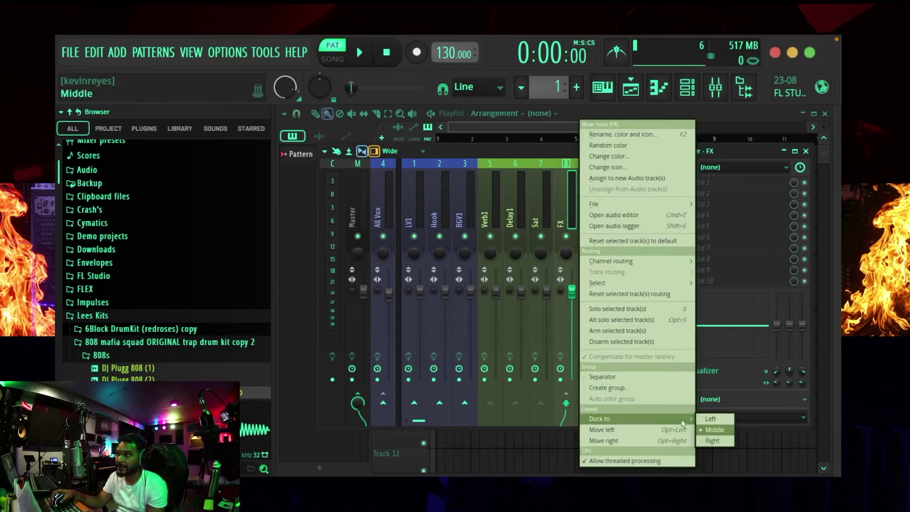
click(710, 418)
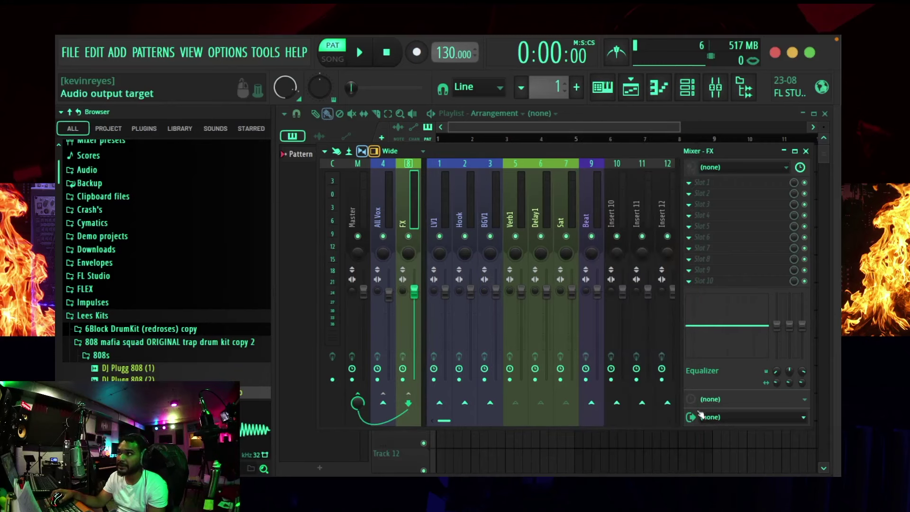
Dock the Beat mixer track to the left side, beside FX.
click(592, 211)
right_click(593, 211)
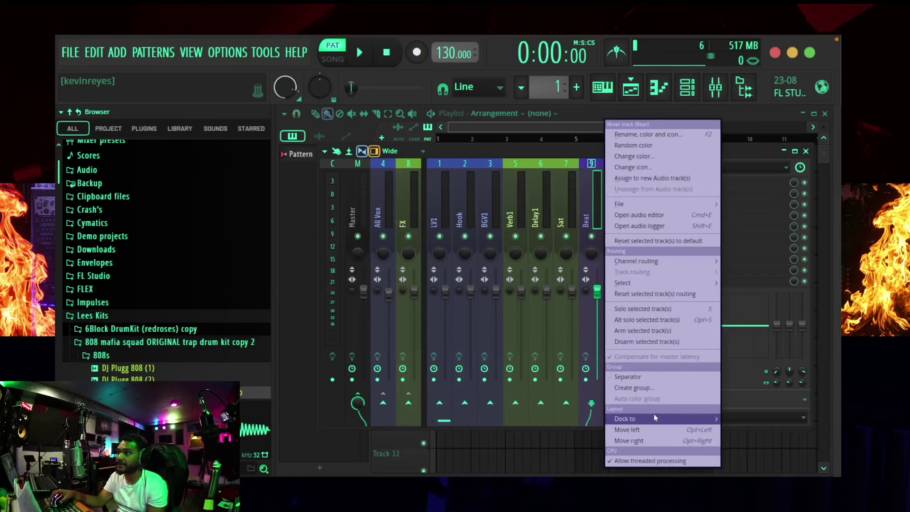
mouse_move(654, 420)
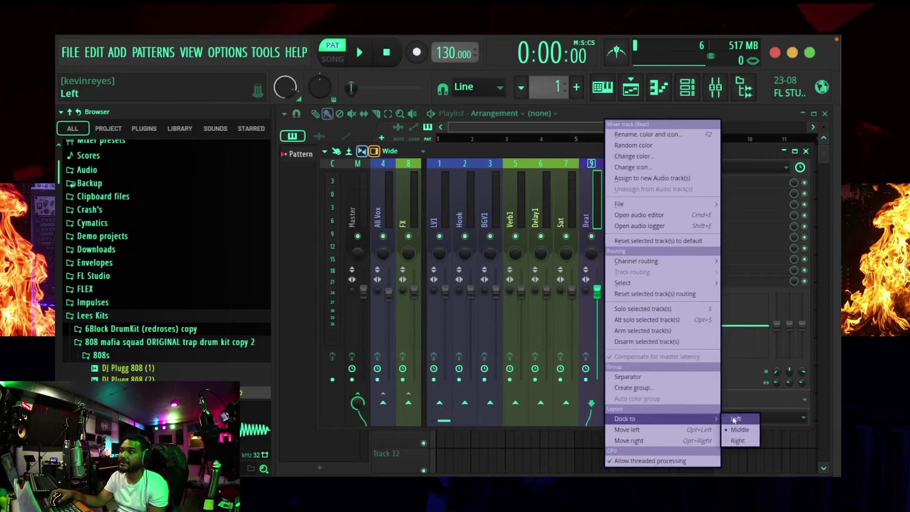
click(736, 419)
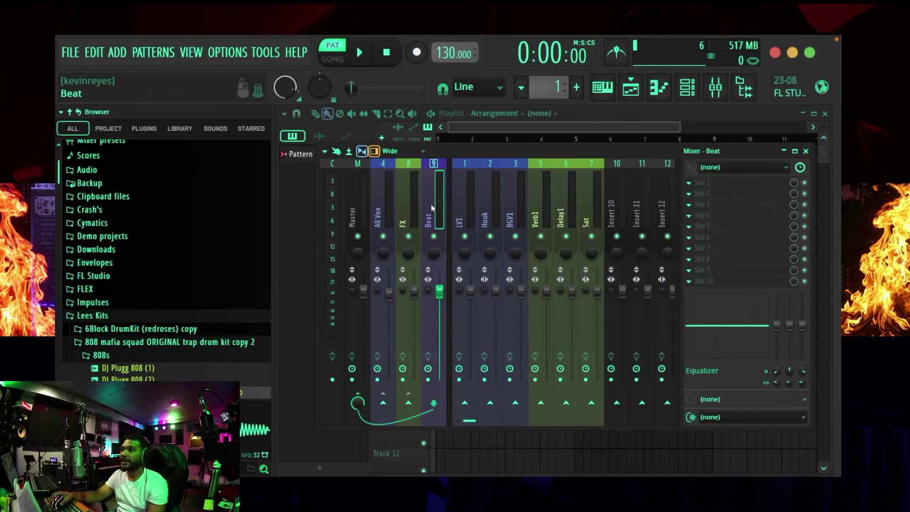
Examine the routing of the docked FX and All Vox mixer tracks.
click(401, 208)
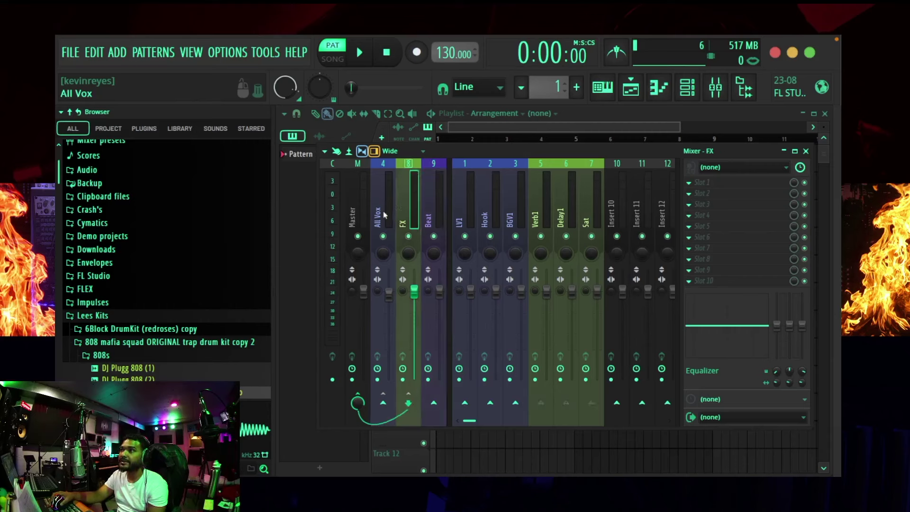
click(384, 215)
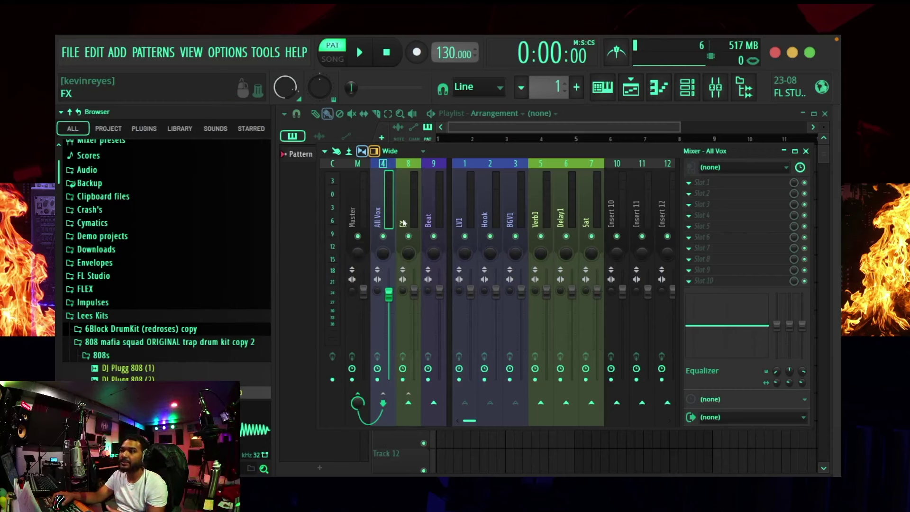
Record a short test vocal clip into the playlist in song mode through the armed Insert 14 mixer track.
drag(474, 151, 471, 222)
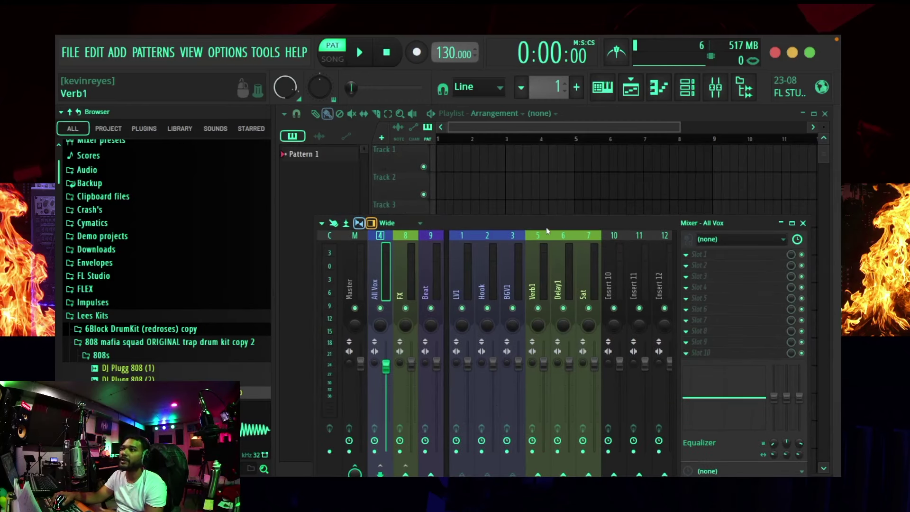
drag(547, 230, 554, 204)
scroll(565, 220, down, 3)
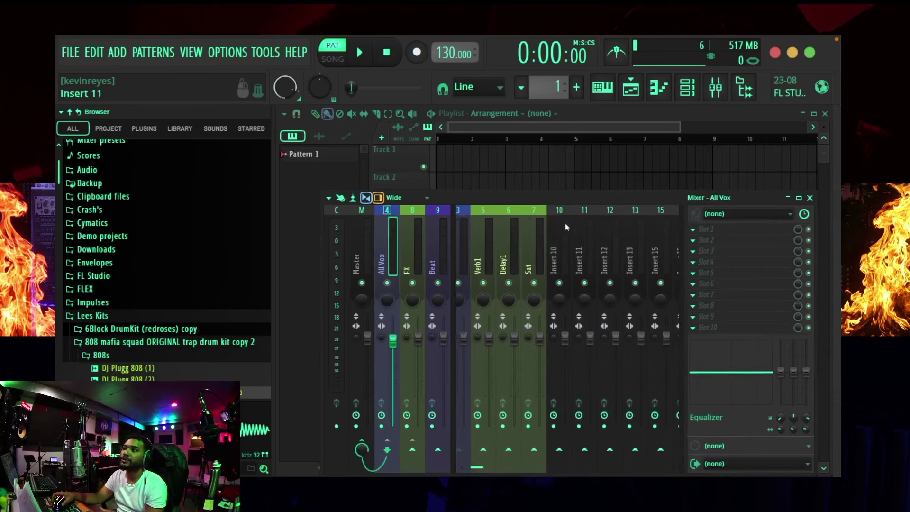
scroll(565, 227, up, 2)
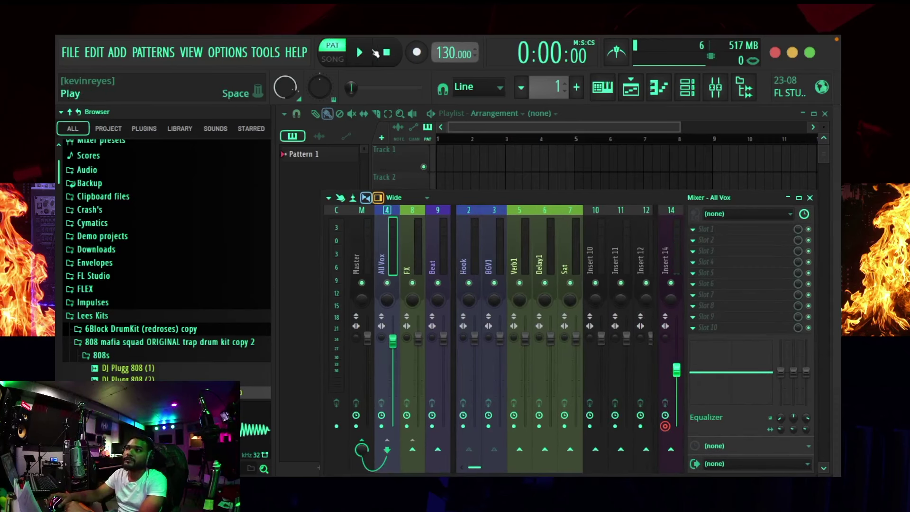
click(416, 53)
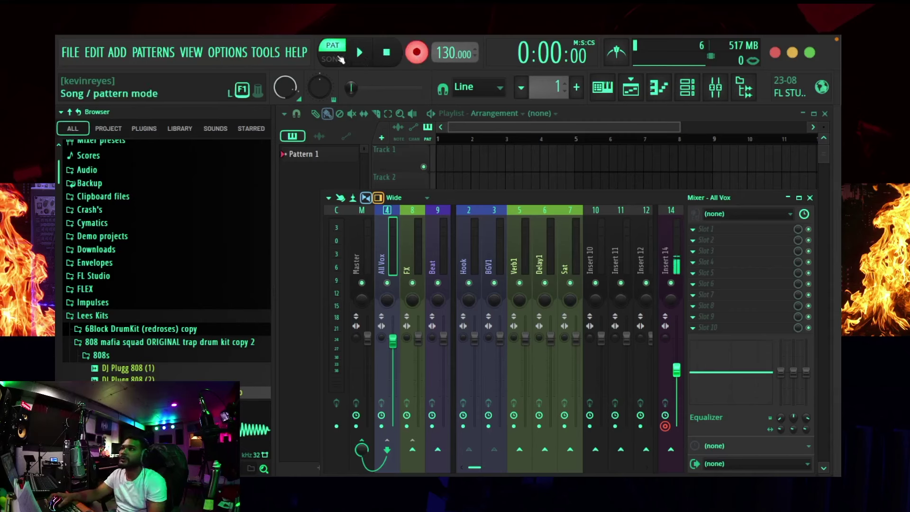
click(341, 59)
click(360, 53)
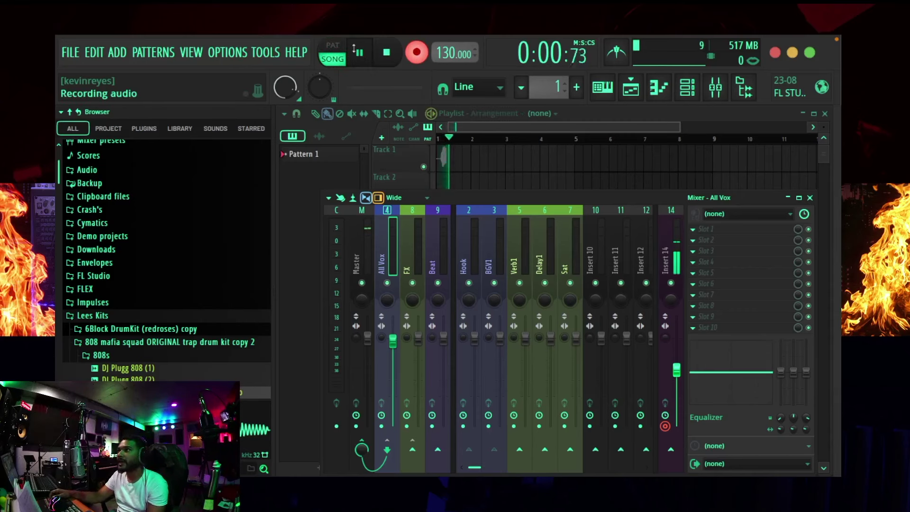
click(387, 54)
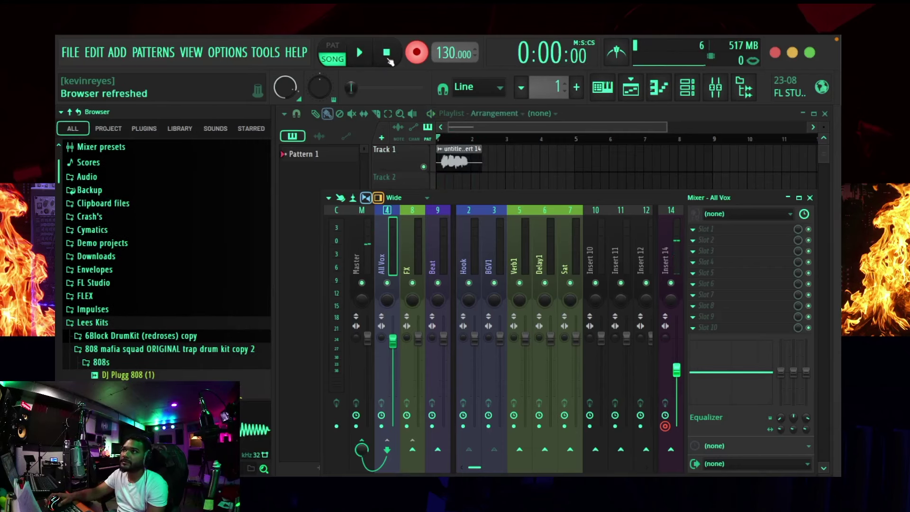
click(417, 52)
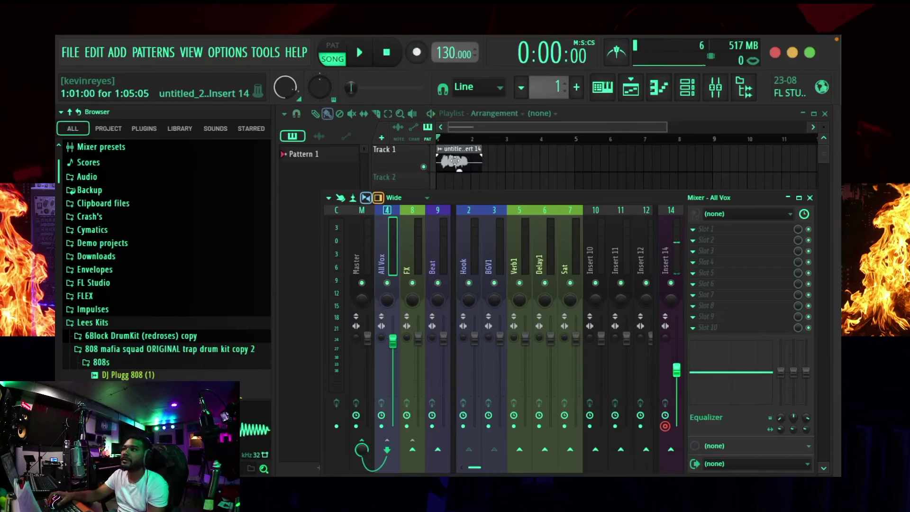
Route the recorded audio clip to mixer track 1, LV1.
double_click(454, 161)
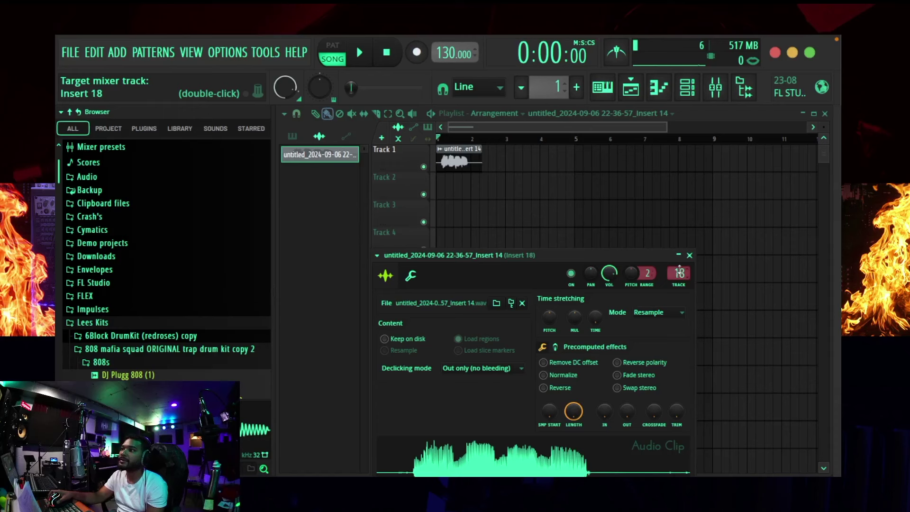
scroll(679, 268, down, 6)
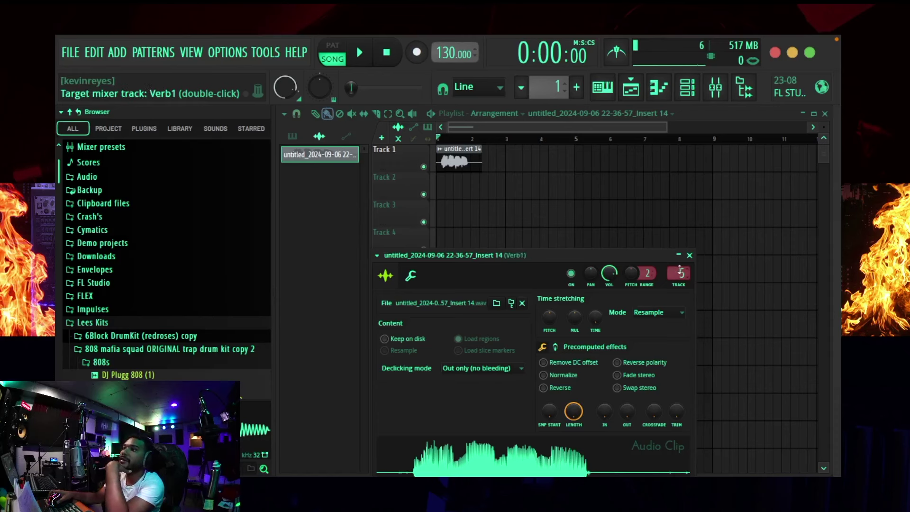
scroll(679, 269, down, 5)
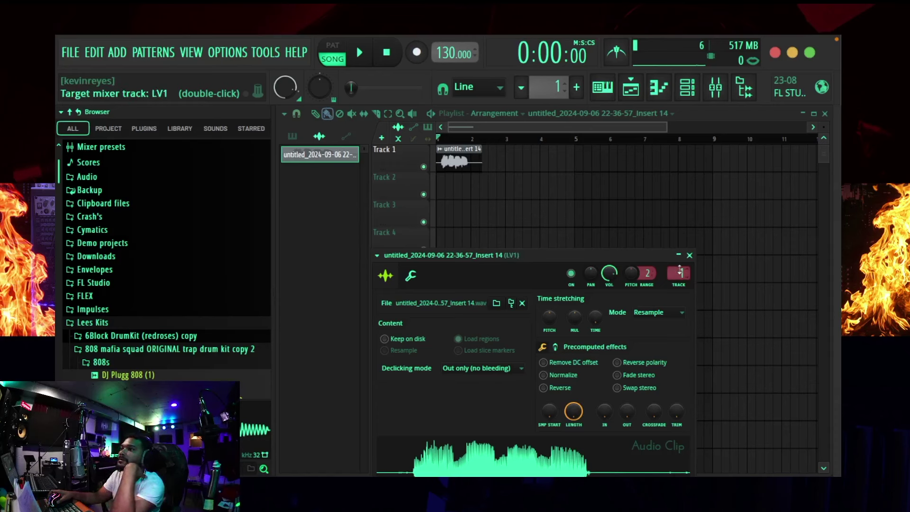
scroll(680, 269, up, 1)
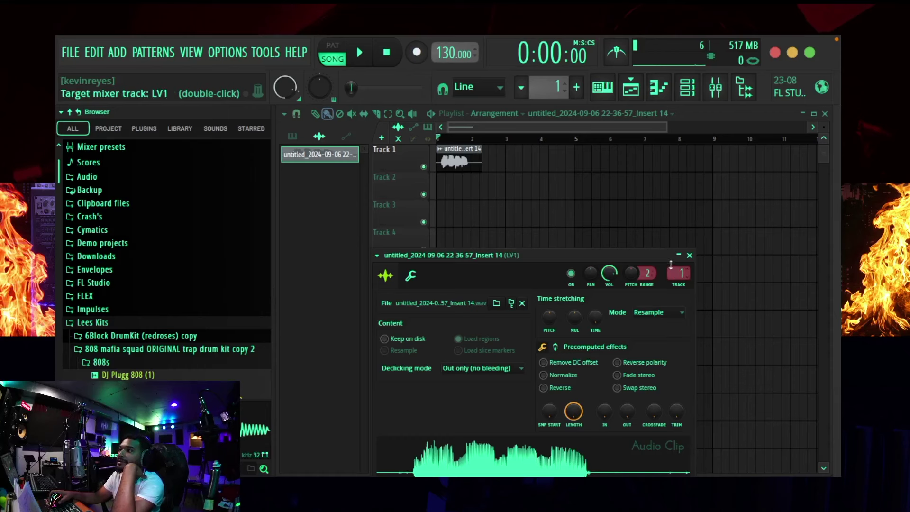
scroll(677, 269, down, 1)
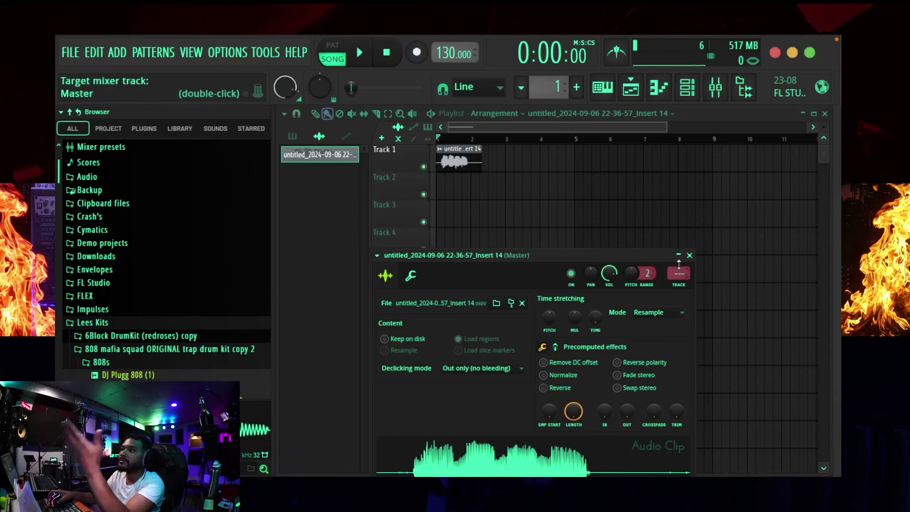
scroll(679, 268, up, 2)
scroll(678, 265, up, 1)
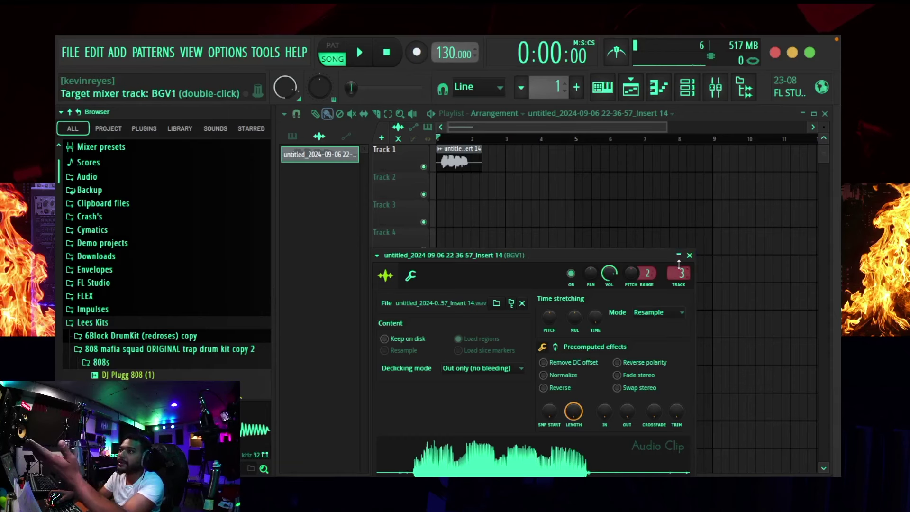
scroll(679, 265, down, 2)
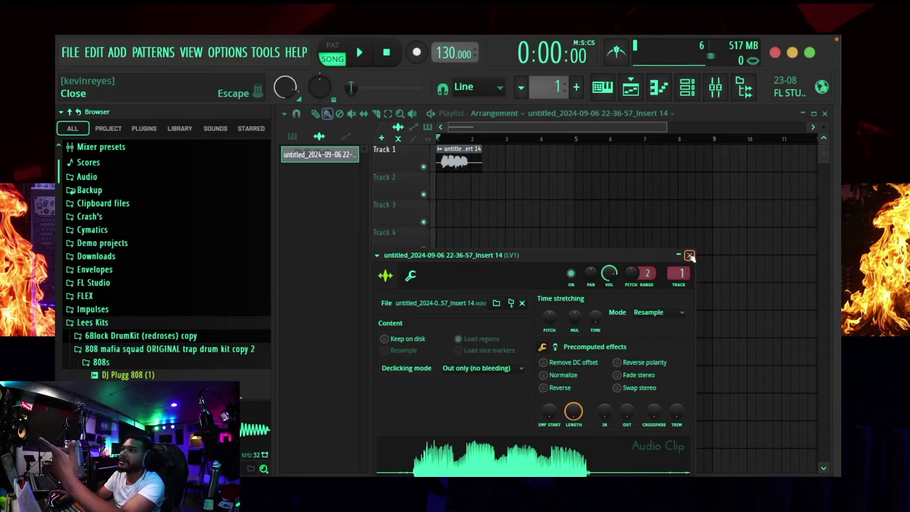
click(690, 256)
Play back the recorded clip and check its signal in the mixer on LV1, All Vox and Master.
click(716, 87)
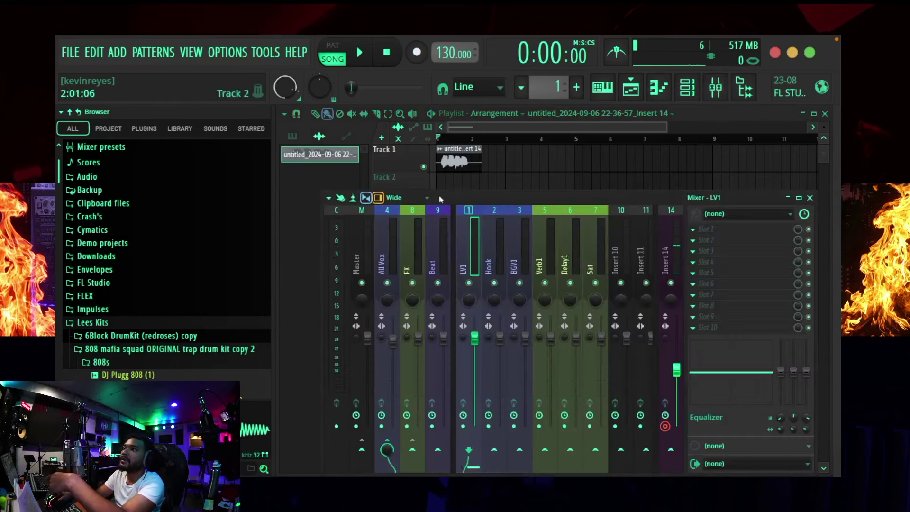
click(370, 54)
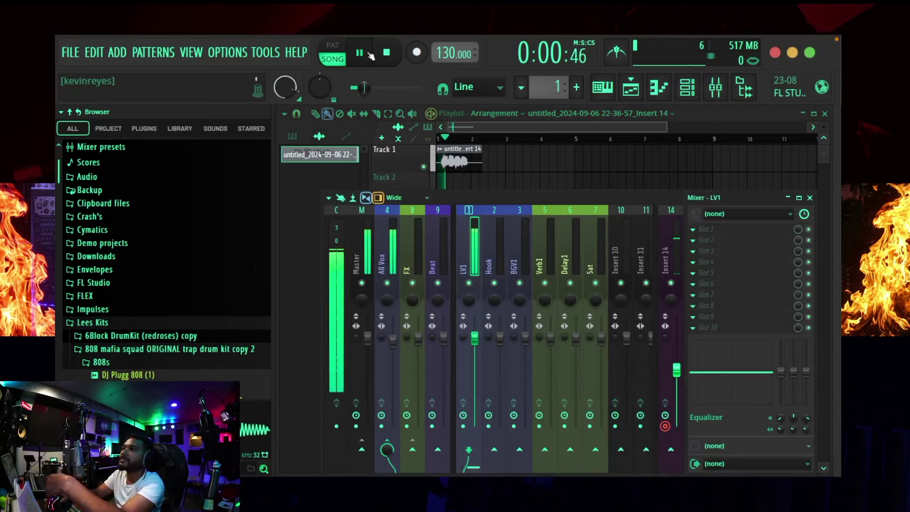
key(space)
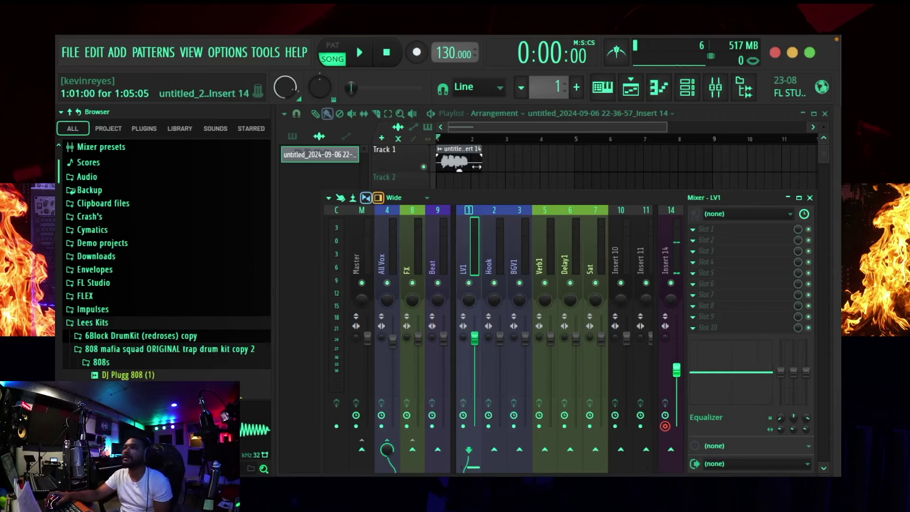
Delete the test recording from the playlist and remove its audio clip from the project.
right_click(451, 147)
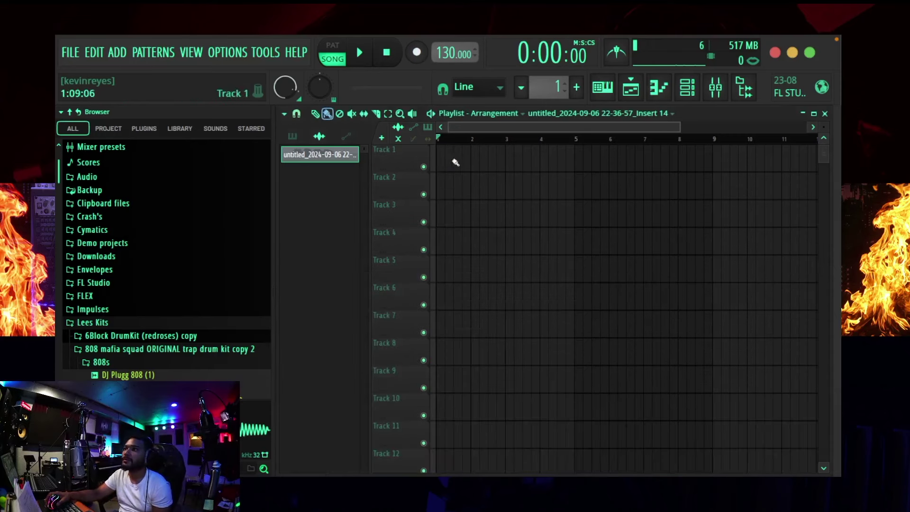
right_click(314, 157)
click(336, 297)
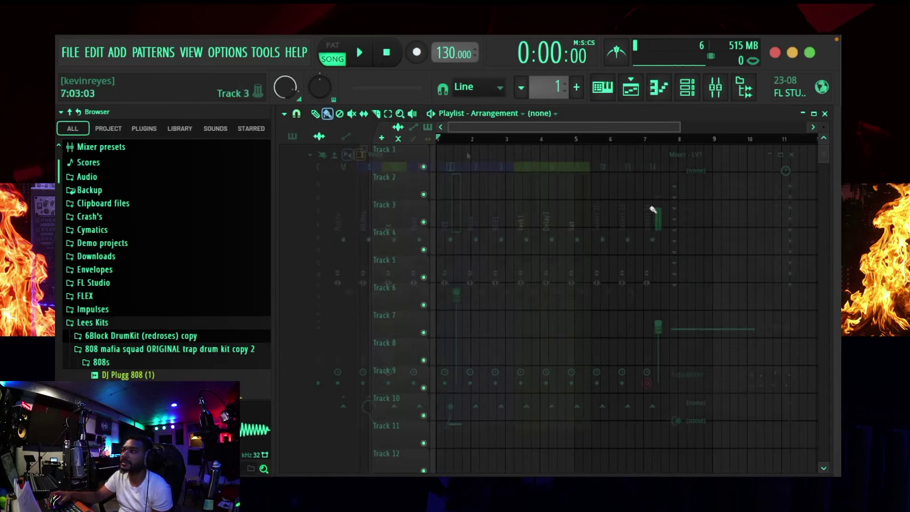
Load the CLA-2A Mono compressor into the first effect slot of the LV1 mixer track.
key(F9)
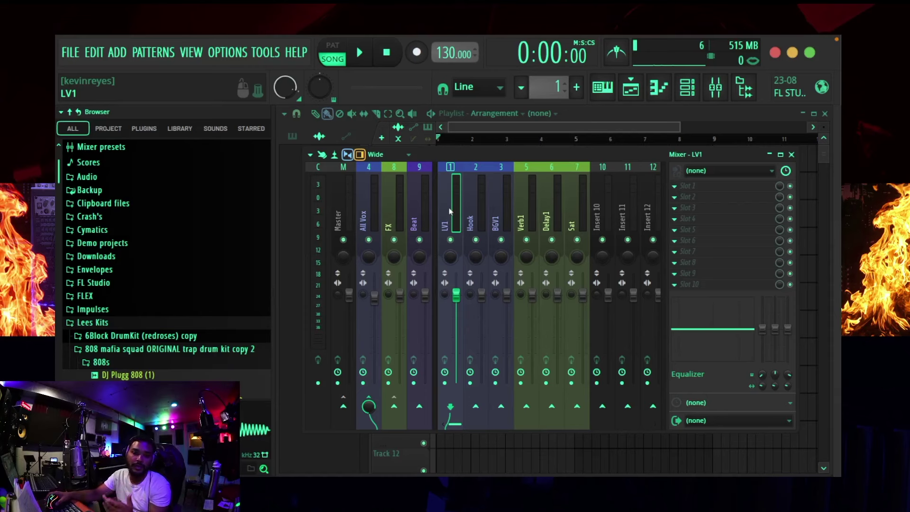
click(701, 189)
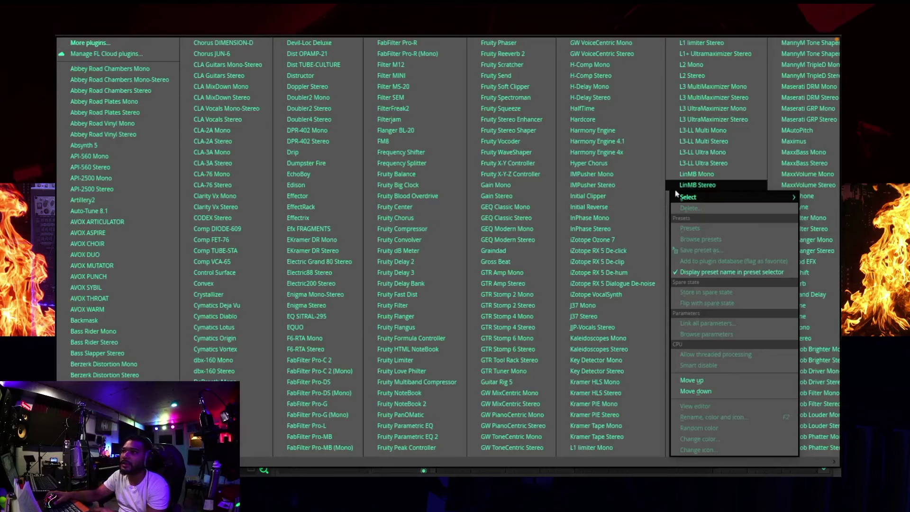
click(231, 132)
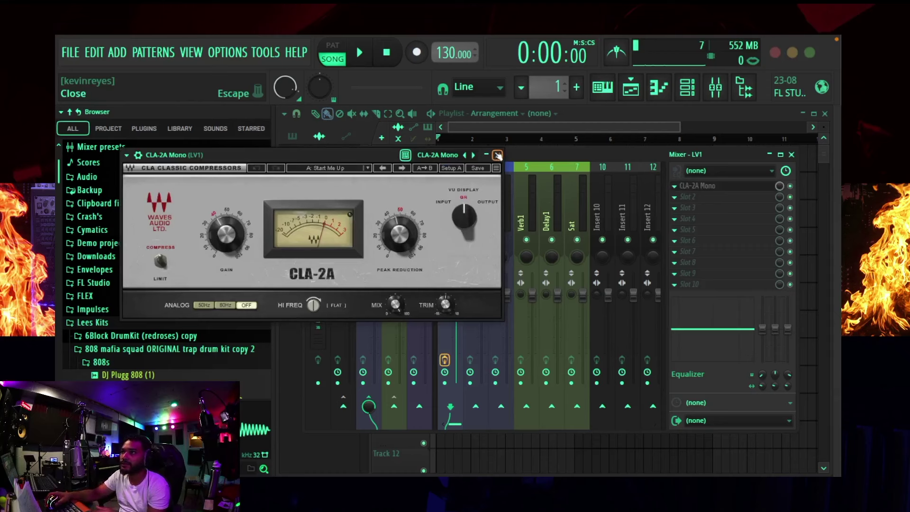
click(498, 155)
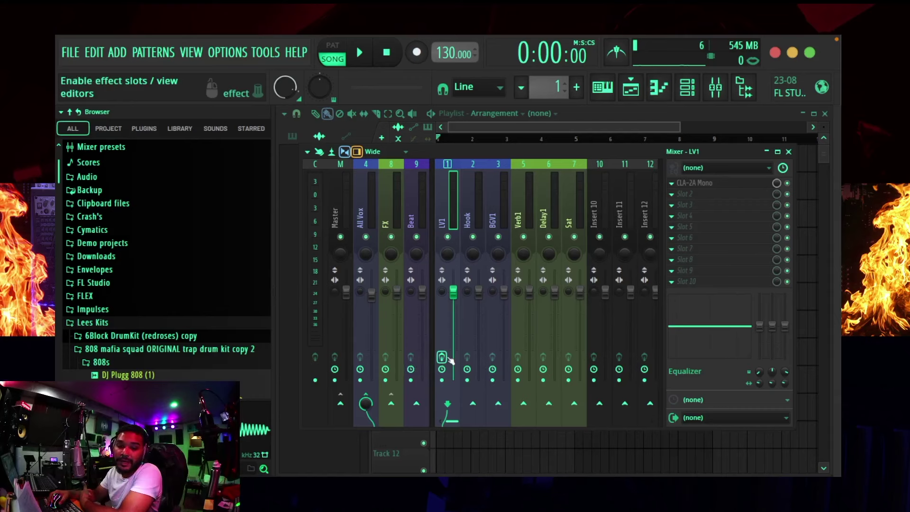
Load the CLA-2A Stereo compressor into the first effect slot of the Hook mixer track.
click(476, 209)
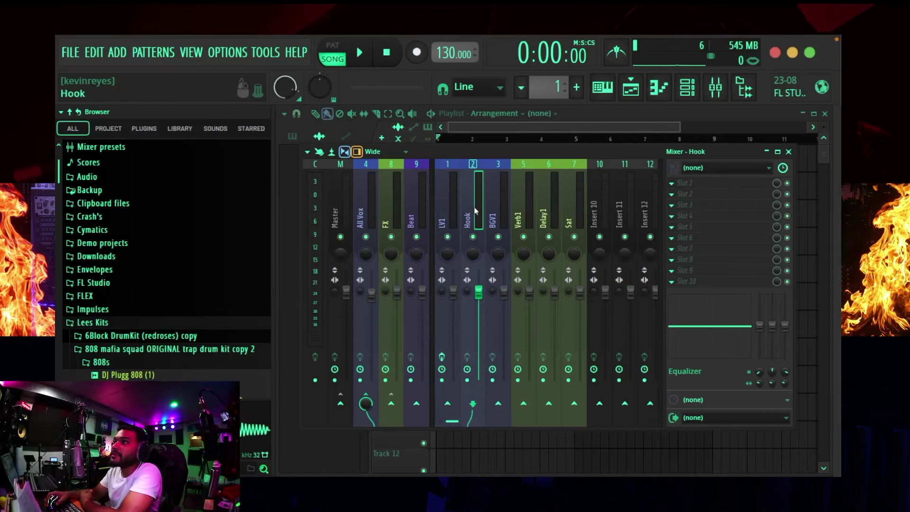
click(688, 187)
click(253, 231)
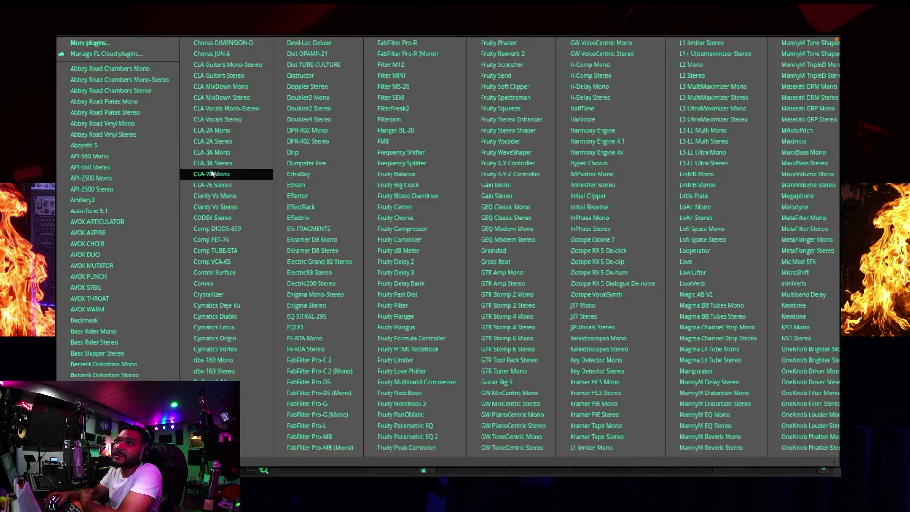
click(215, 138)
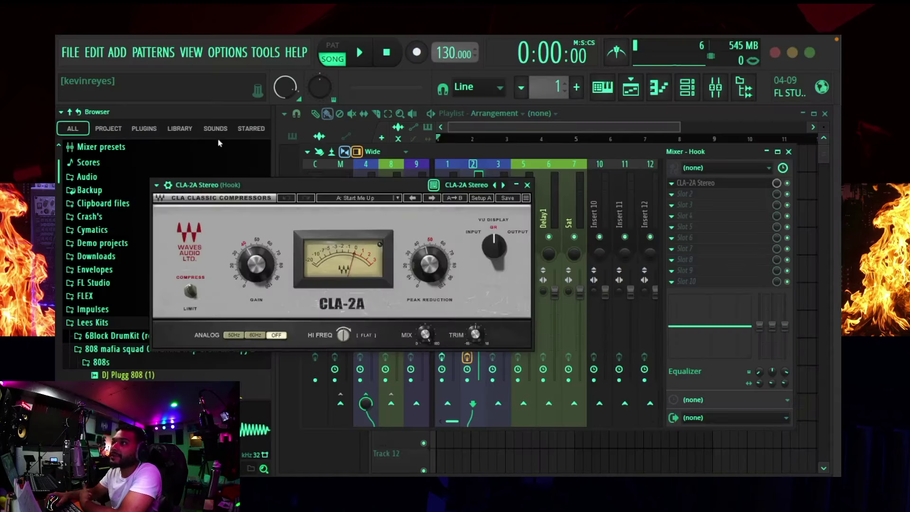
click(527, 186)
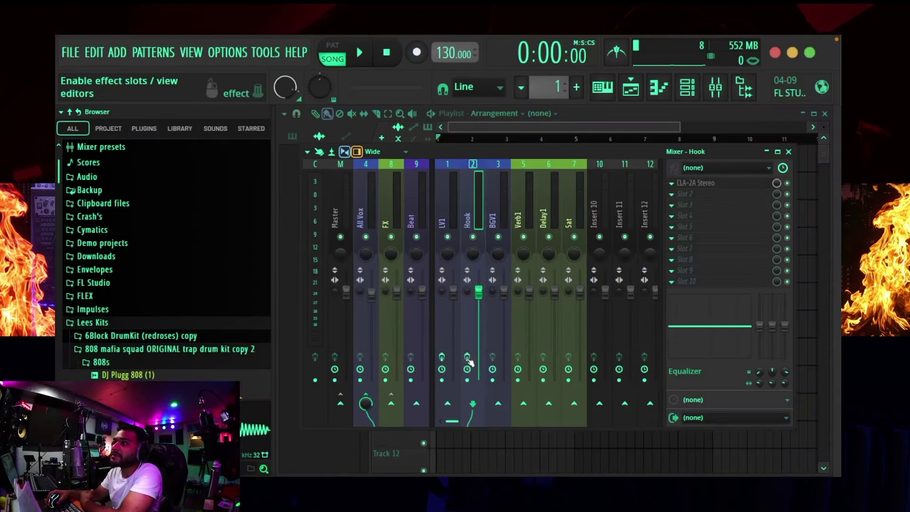
Load the CLA-2A Stereo compressor into the first effect slot of the BGV1 mixer track.
click(490, 217)
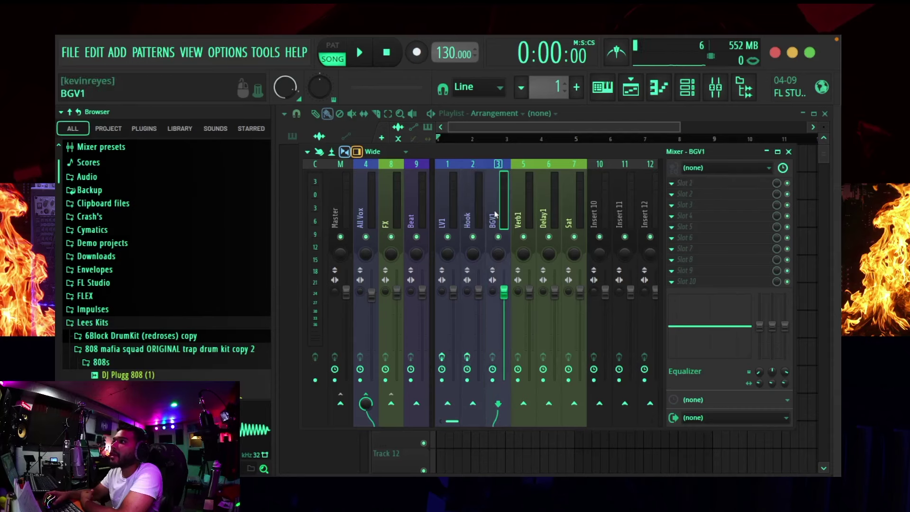
click(717, 188)
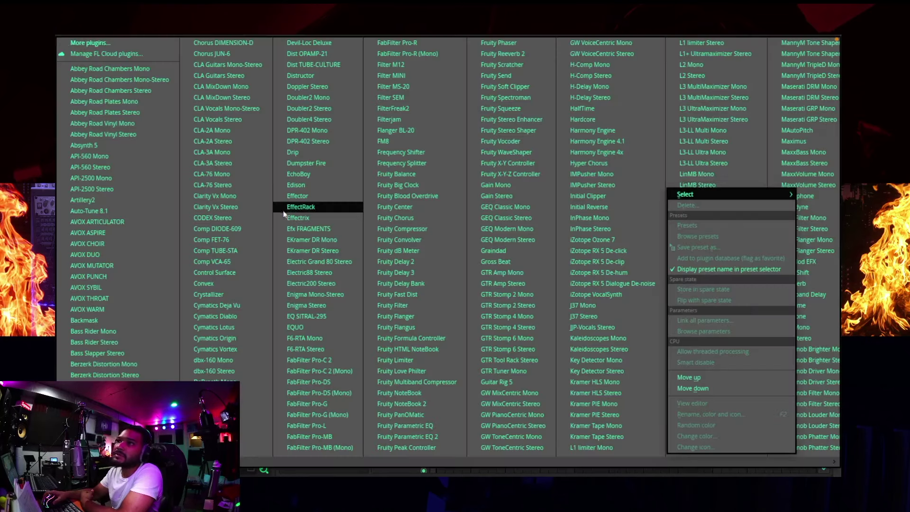
click(227, 141)
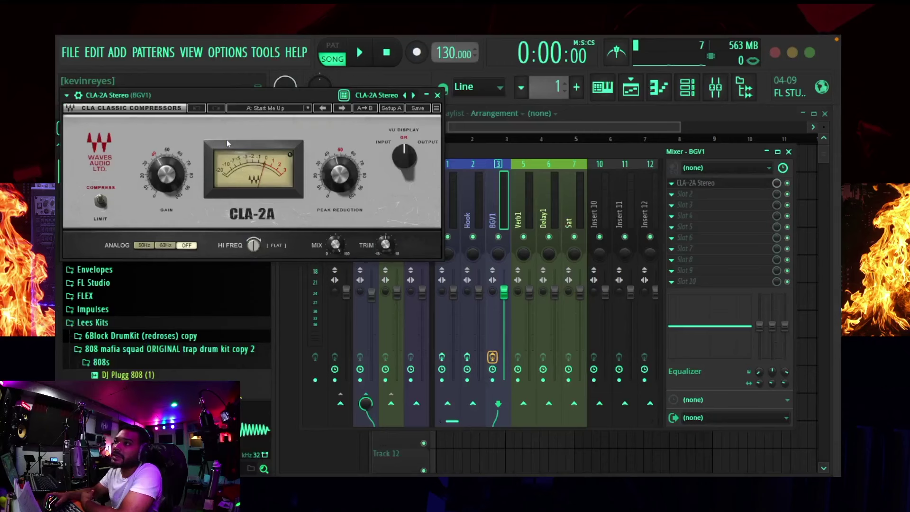
click(436, 95)
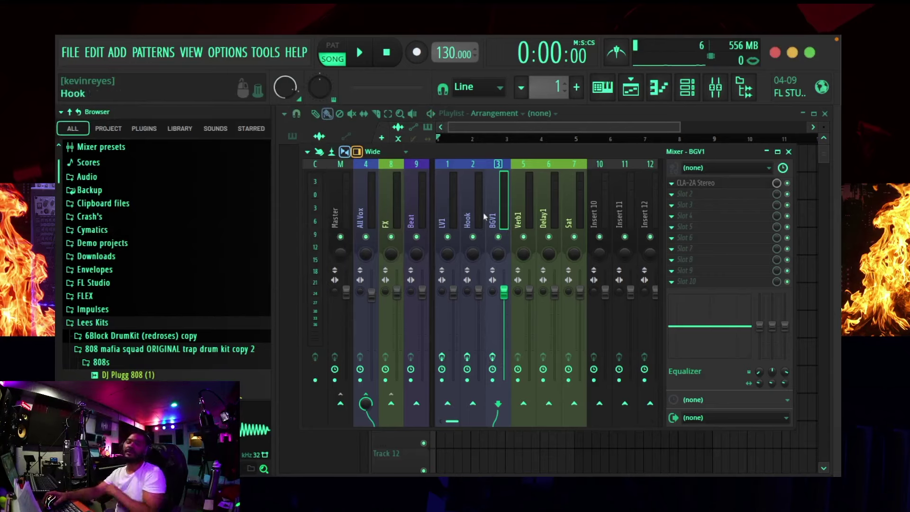
Load the ValhallaVintageVerb reverb into the first effect slot of the Verb1 mixer track.
click(522, 218)
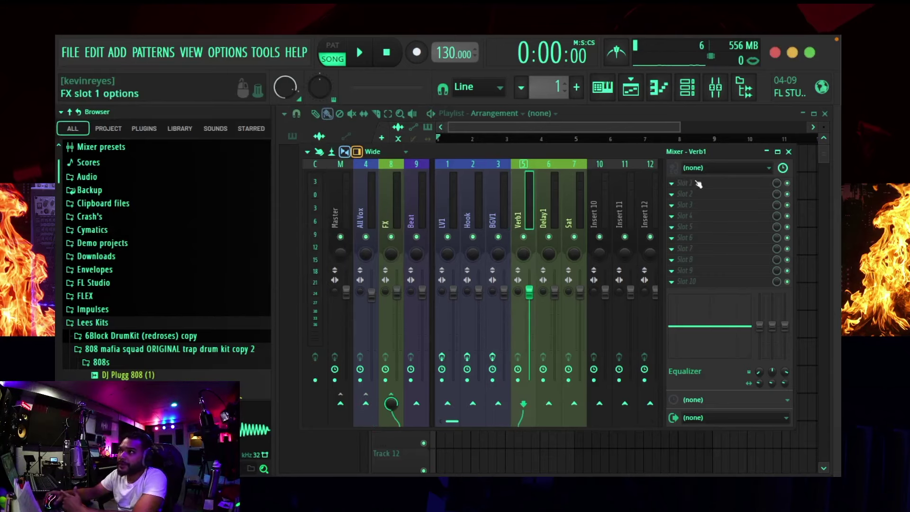
click(695, 185)
scroll(543, 218, down, 10)
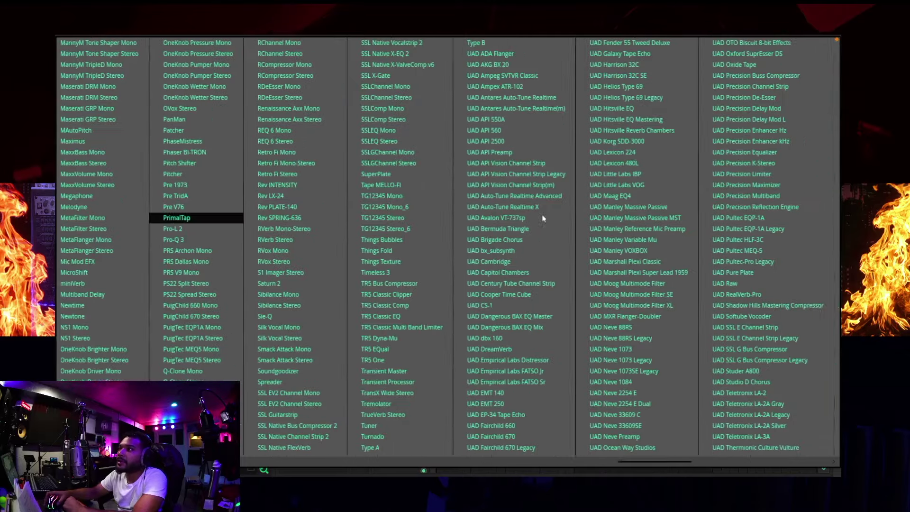
scroll(543, 218, down, 1)
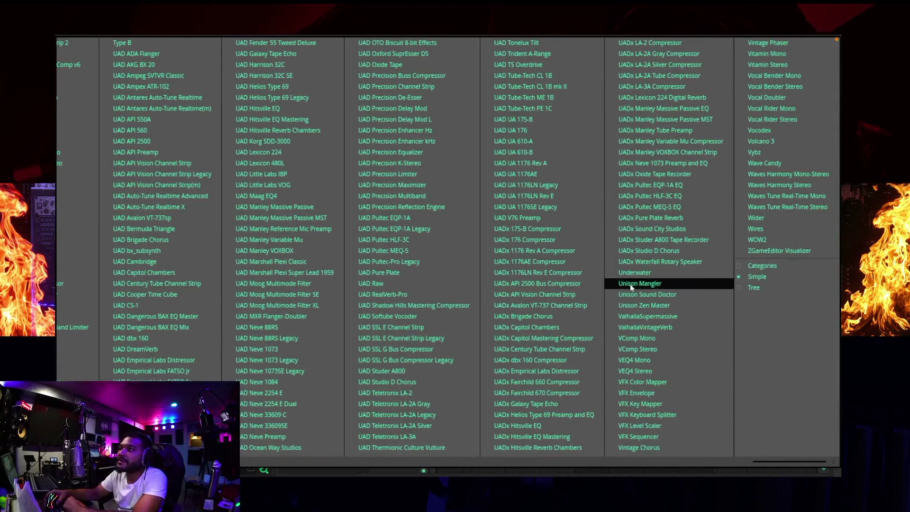
click(642, 327)
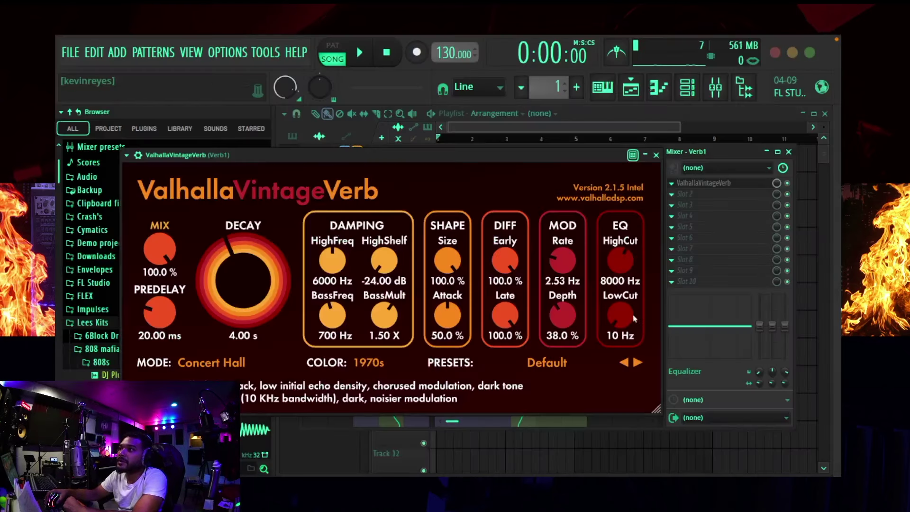
Load the H-Delay Stereo plugin into the first effect slot of the Delay1 mixer track.
click(656, 154)
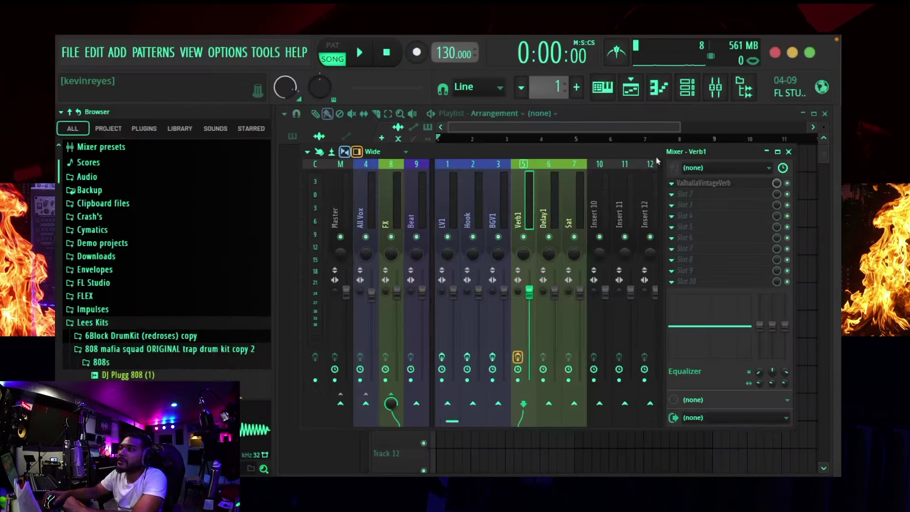
click(550, 217)
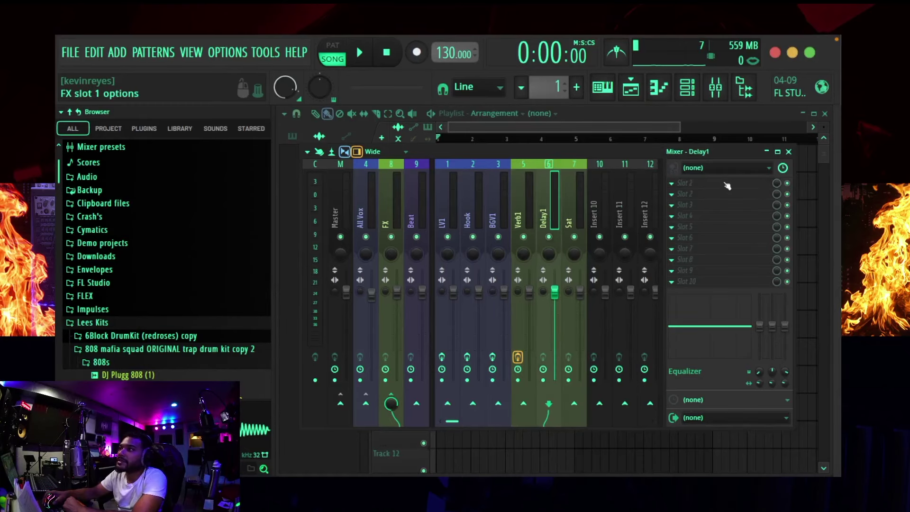
click(725, 188)
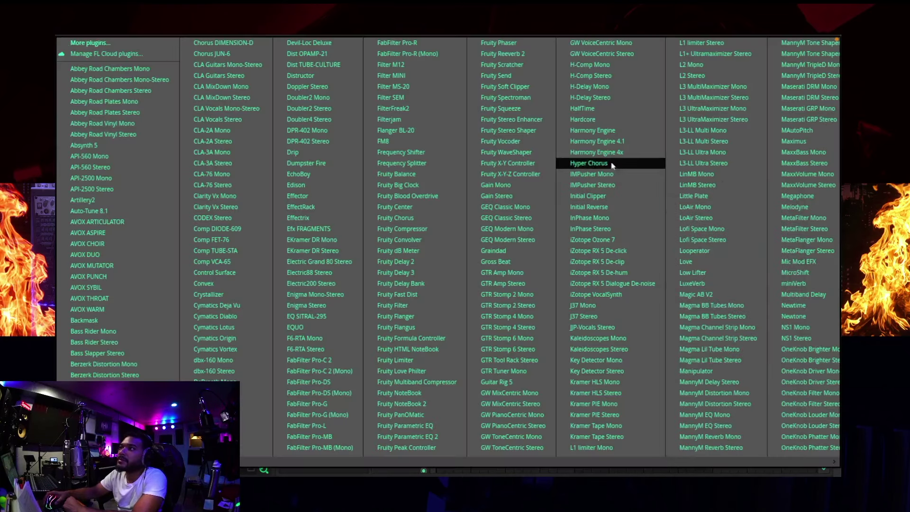
click(616, 97)
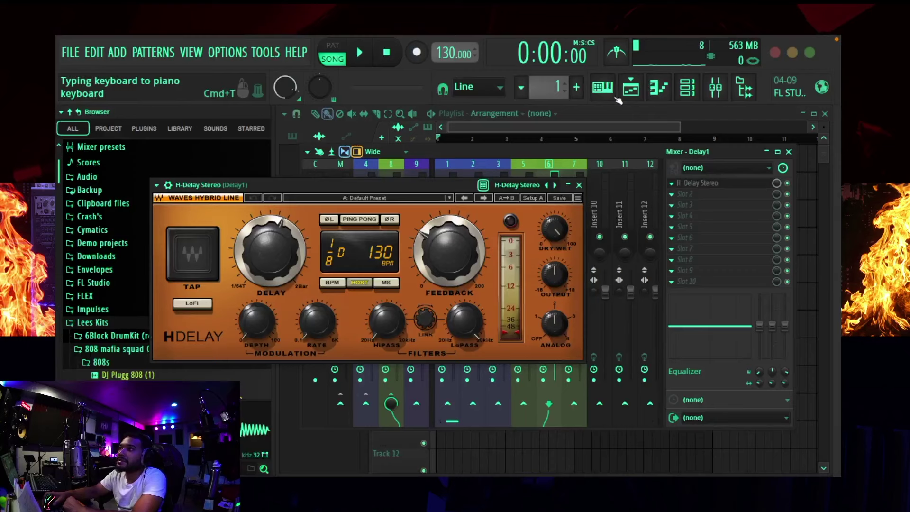
click(579, 183)
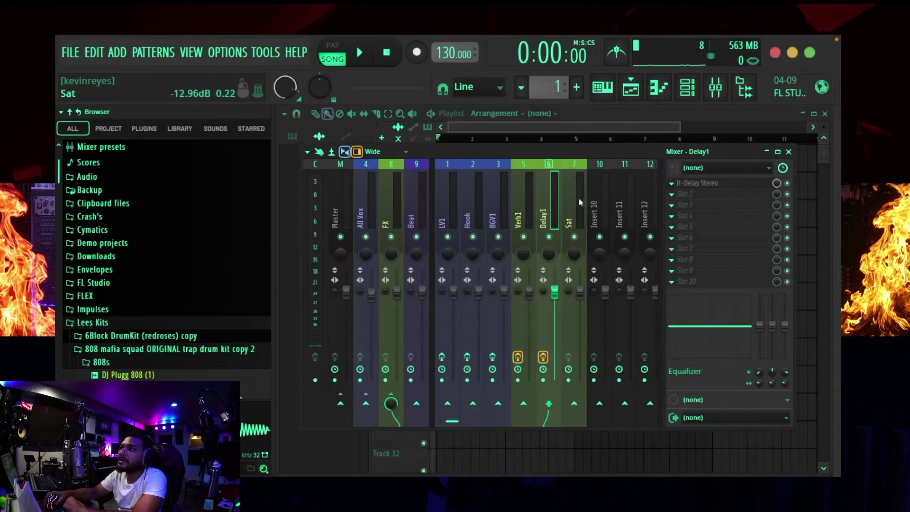
Load the Devil-Loc Deluxe plugin into the first effect slot of the Sat mixer track.
click(578, 185)
click(695, 183)
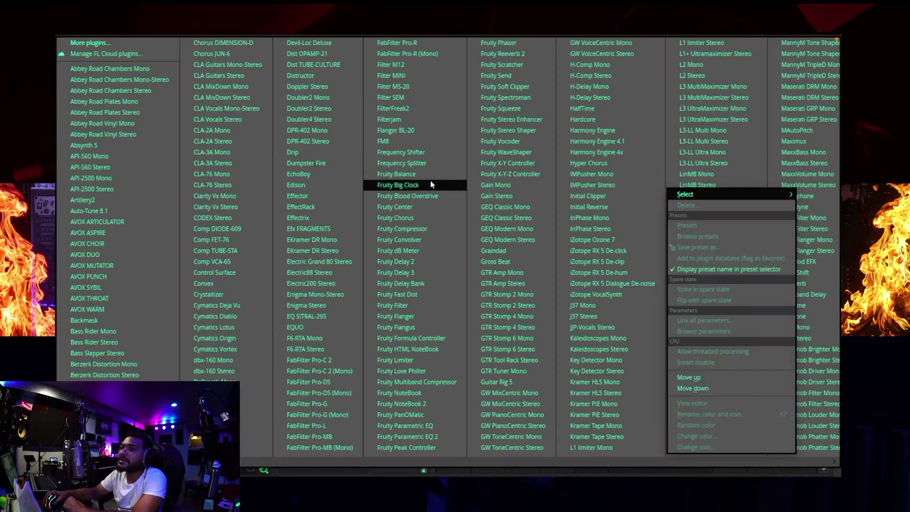
click(333, 45)
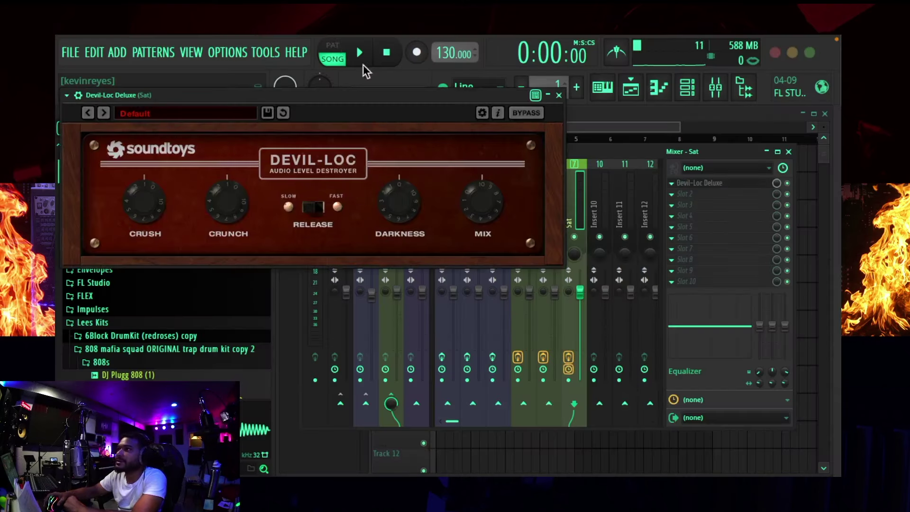
click(560, 96)
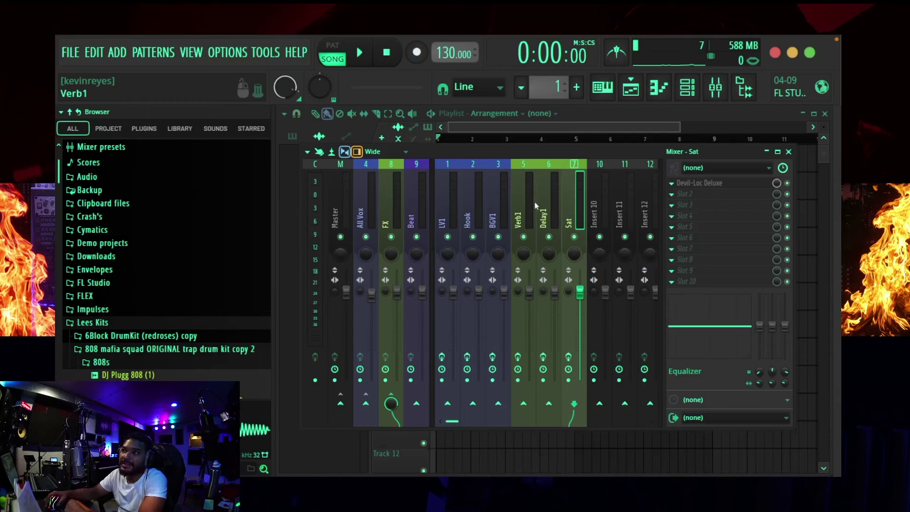
Review the effects loaded on the Delay1, Verb1, BGV1, Hook and LV1 mixer tracks.
click(546, 209)
click(521, 209)
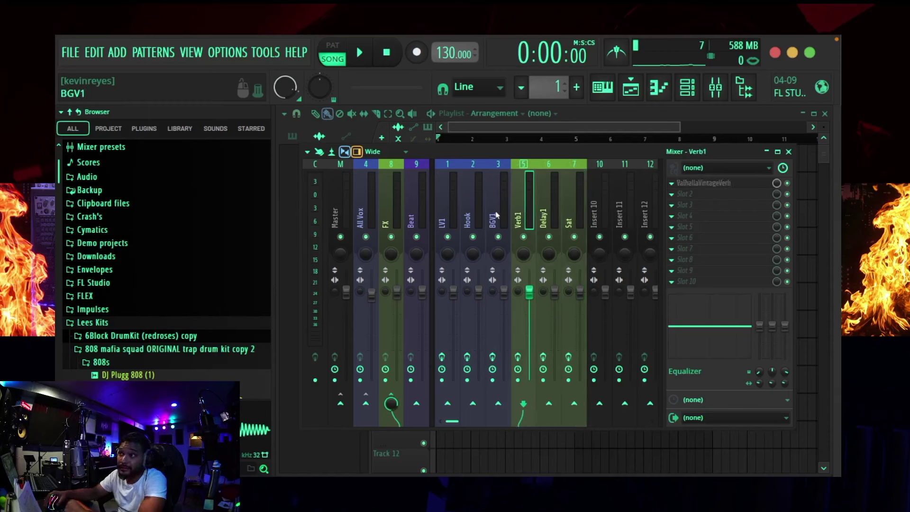
click(495, 209)
click(478, 216)
click(454, 217)
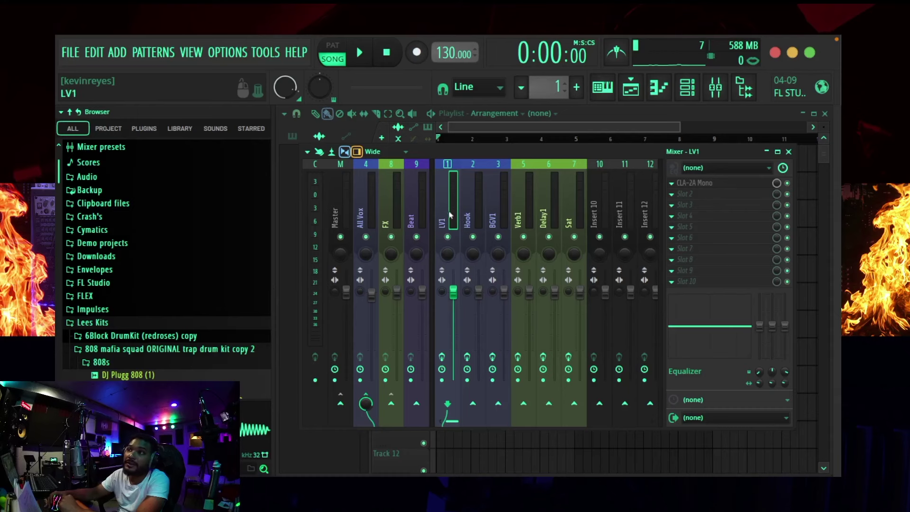
Open the save dialog for the LV1 mixer track state and leave it without storing a preset.
click(308, 152)
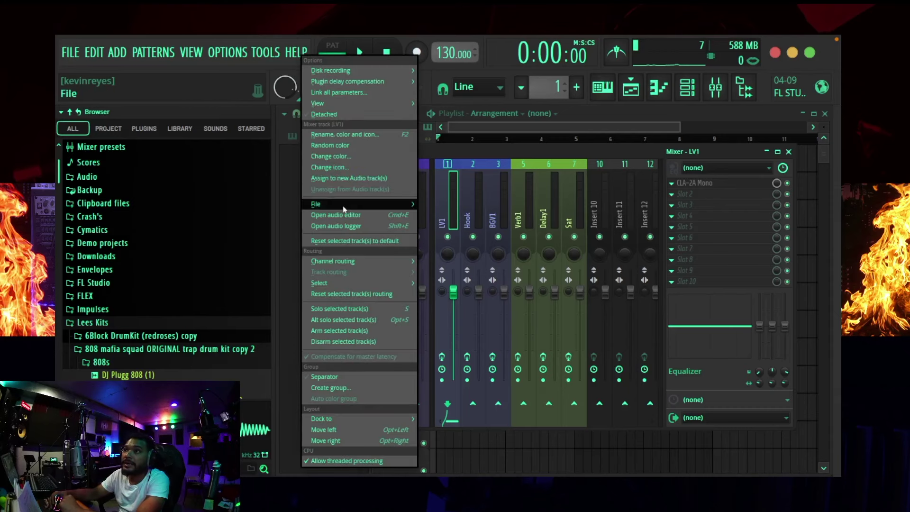
mouse_move(362, 207)
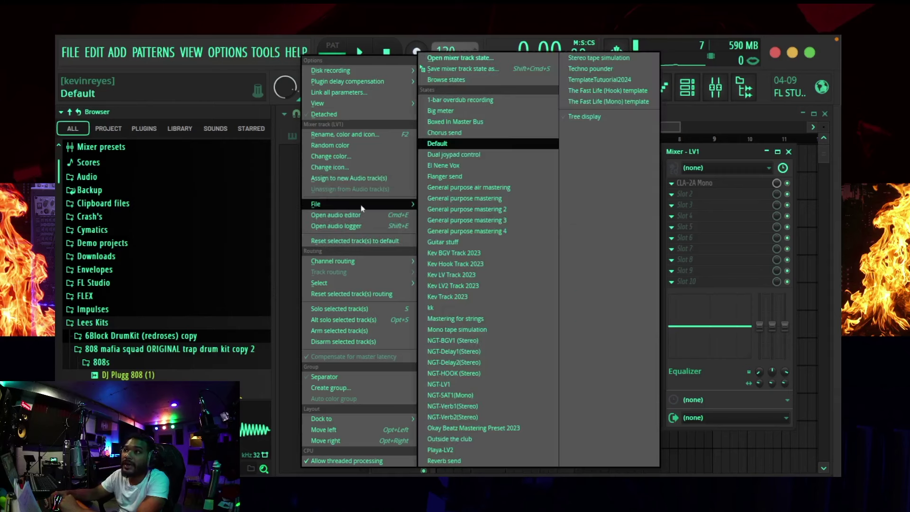
click(480, 72)
click(263, 263)
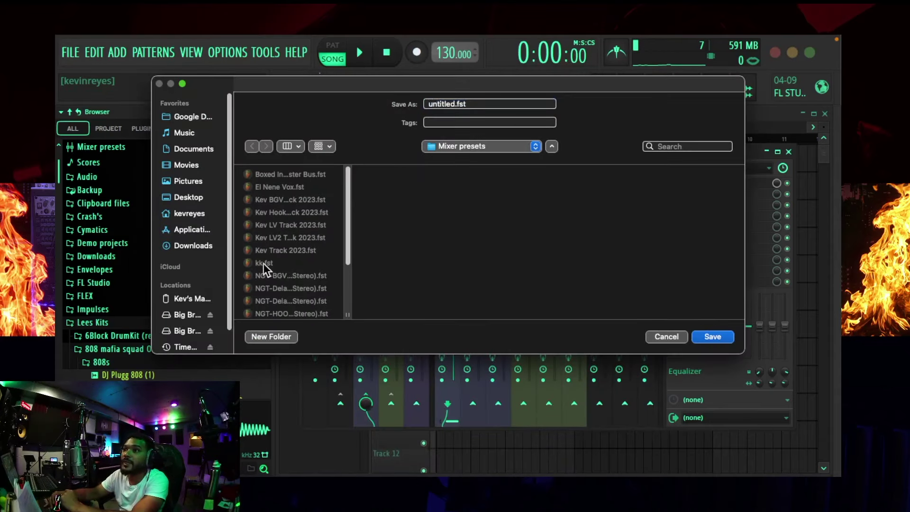
click(454, 102)
key(Return)
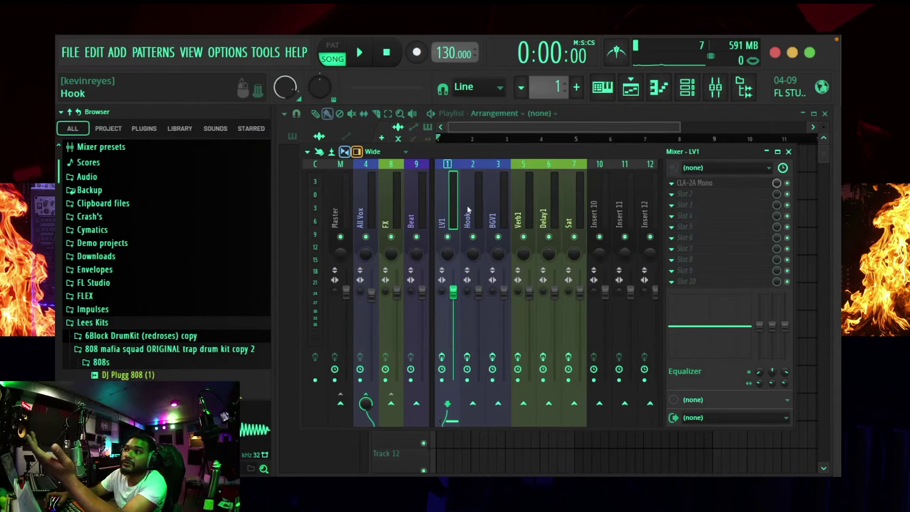
Apply the Hook track's mixer state, with its CLA-2A Stereo compressor, to the empty Insert 10 track.
scroll(477, 217, down, 1)
scroll(588, 231, up, 1)
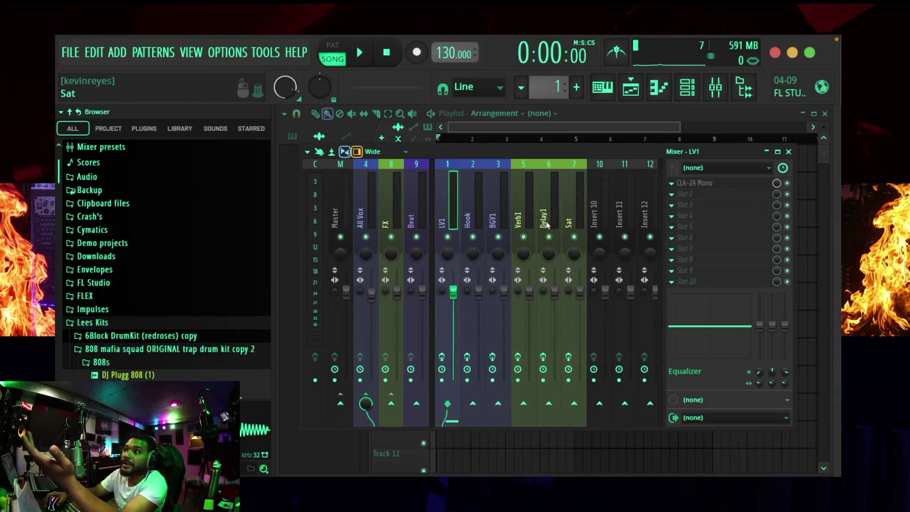
click(600, 221)
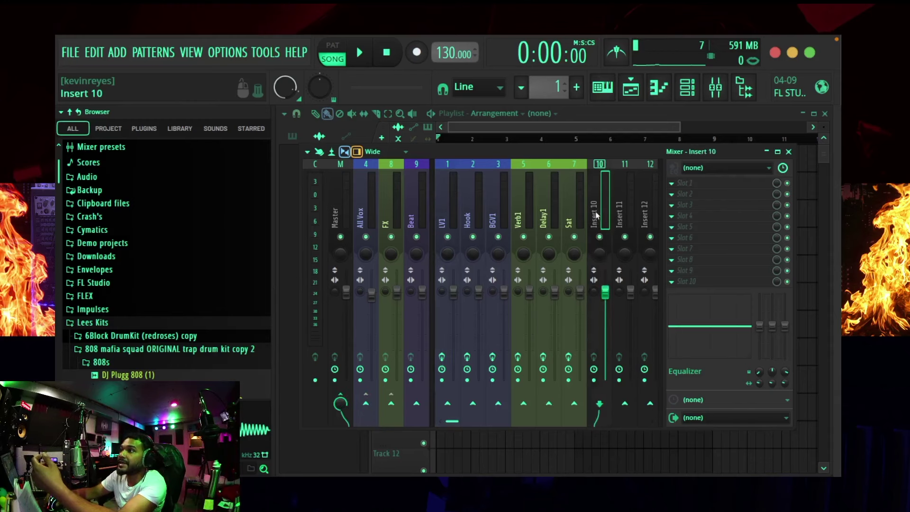
right_click(596, 217)
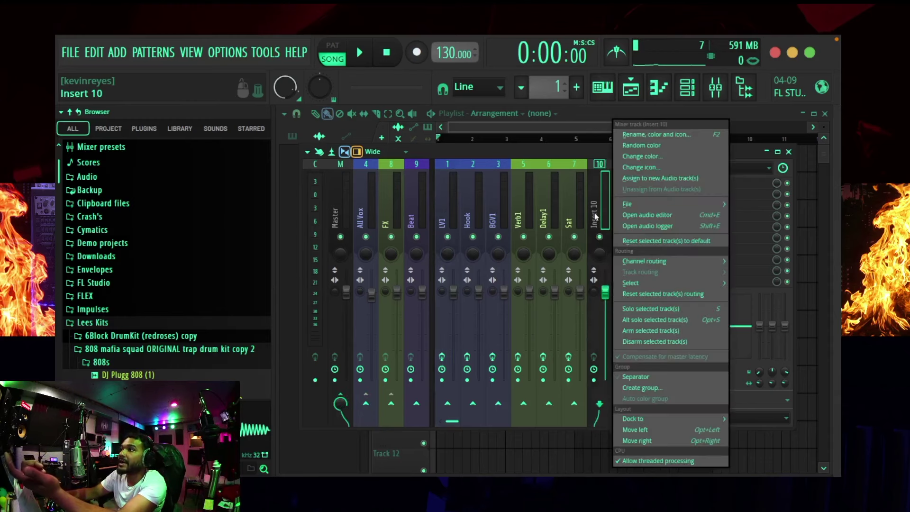
mouse_move(638, 208)
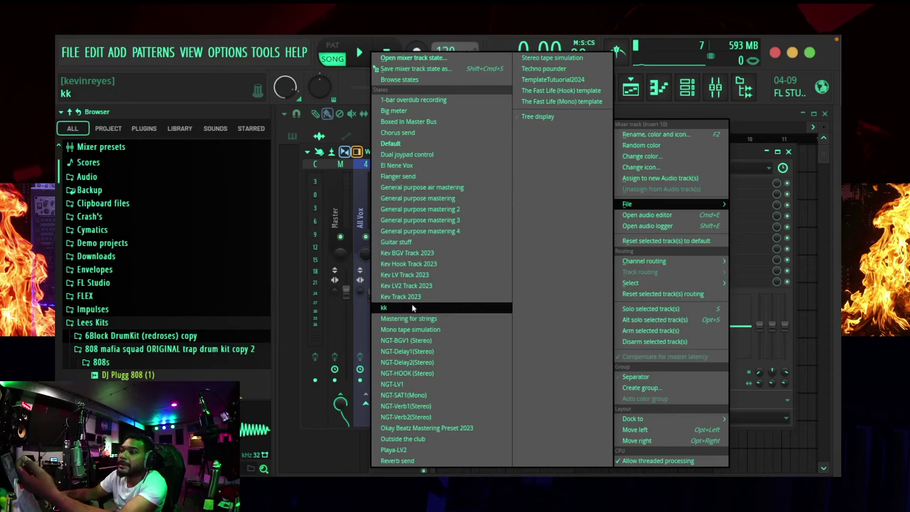
click(393, 309)
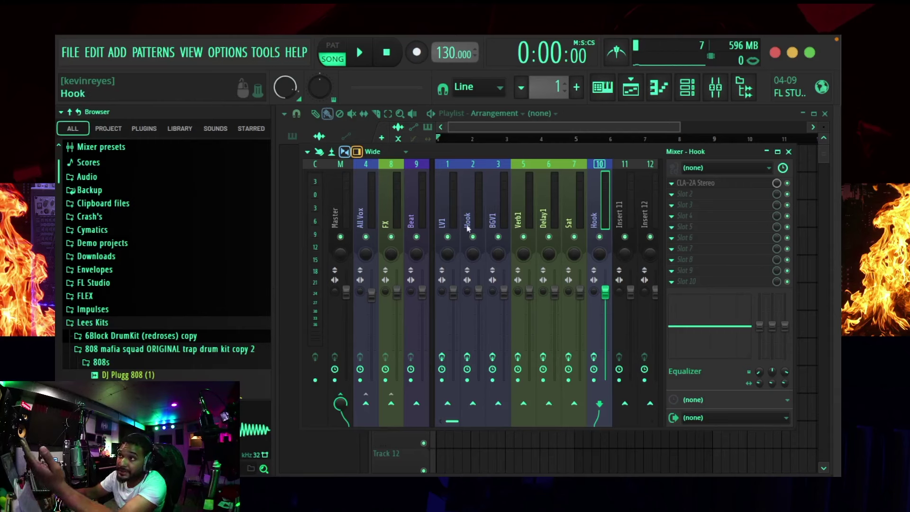
Rename the Hook copy on mixer track 10 as KK, and undo the changes made to that track.
double_click(595, 221)
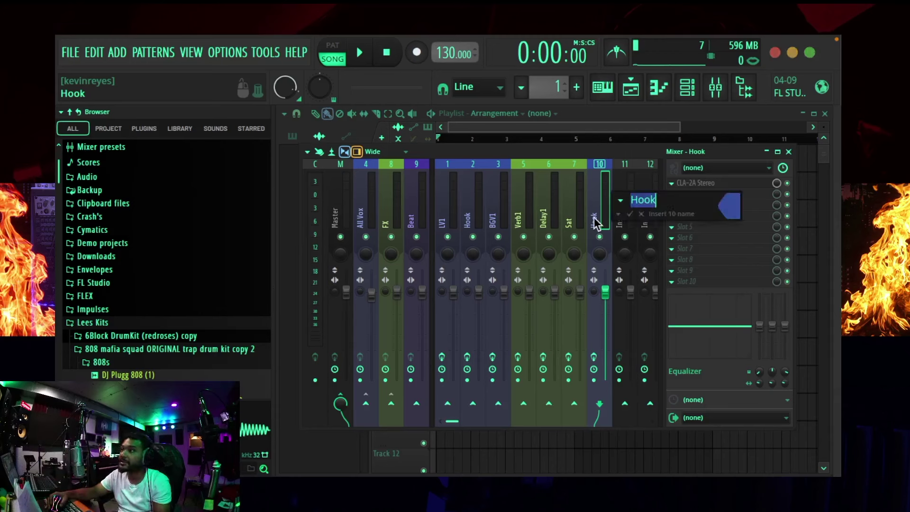
text(KK)
click(632, 217)
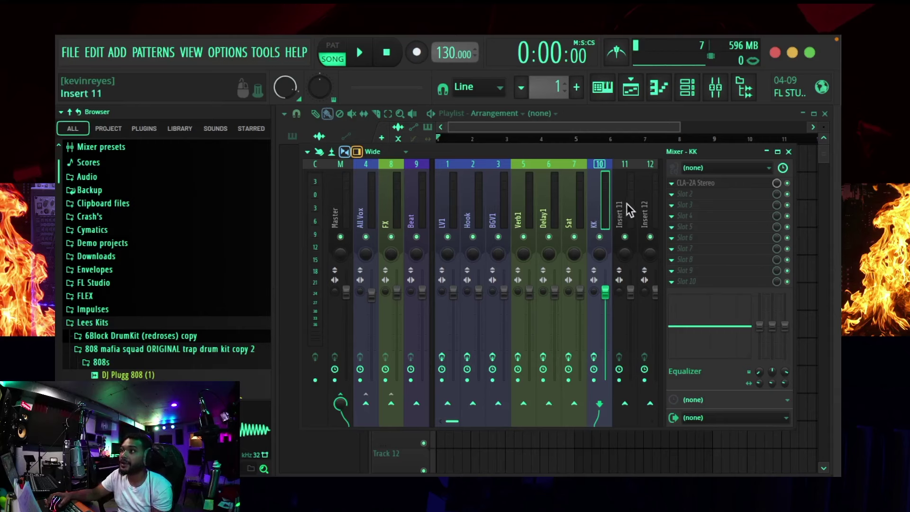
key(ctrl+z)
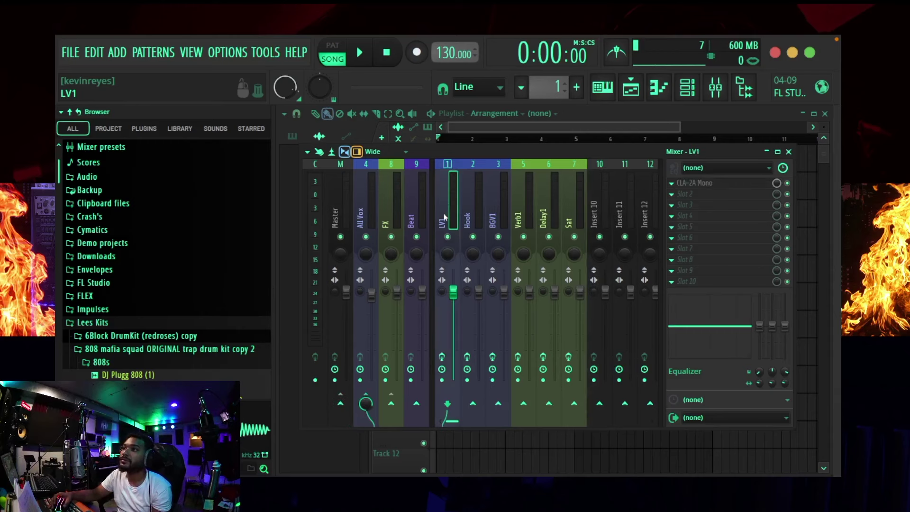
Copy the LV1 track's mixer state, with its CLA-2A Mono compressor, onto the empty Insert 10 track.
right_click(442, 209)
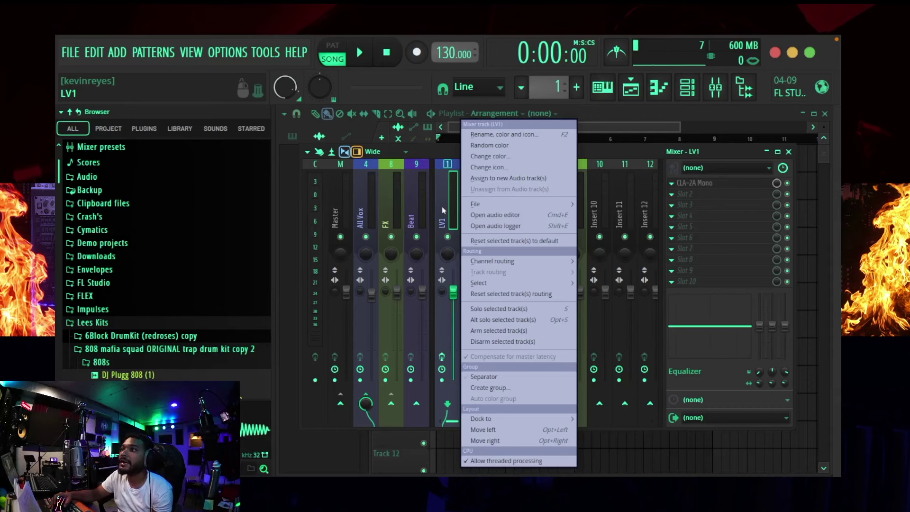
mouse_move(486, 205)
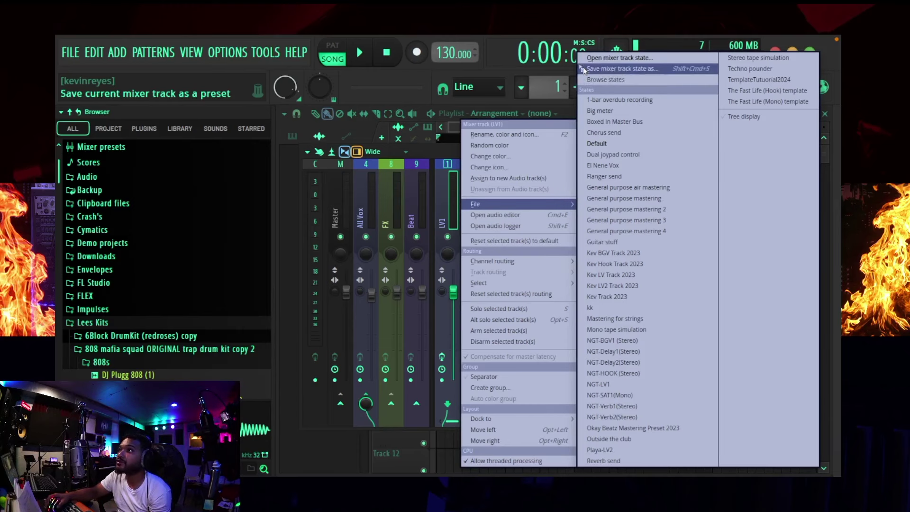
key(Escape)
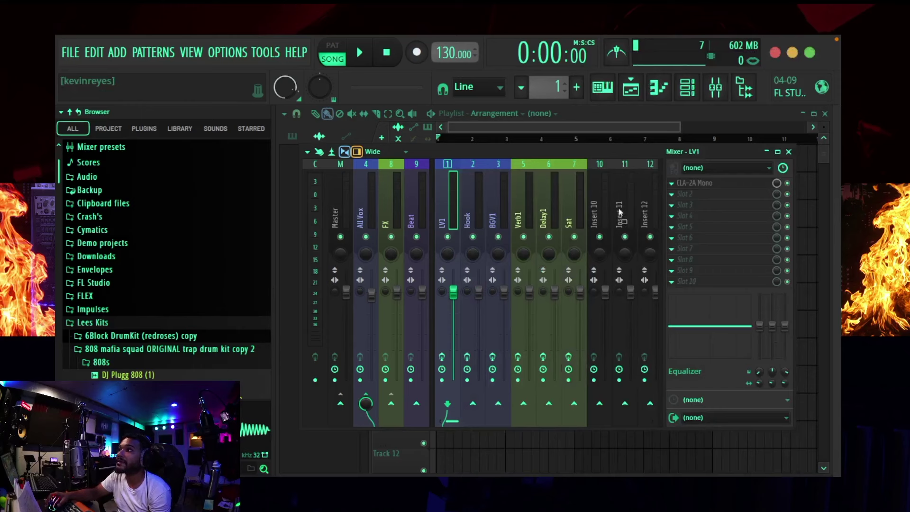
click(595, 214)
key(ctrl+v)
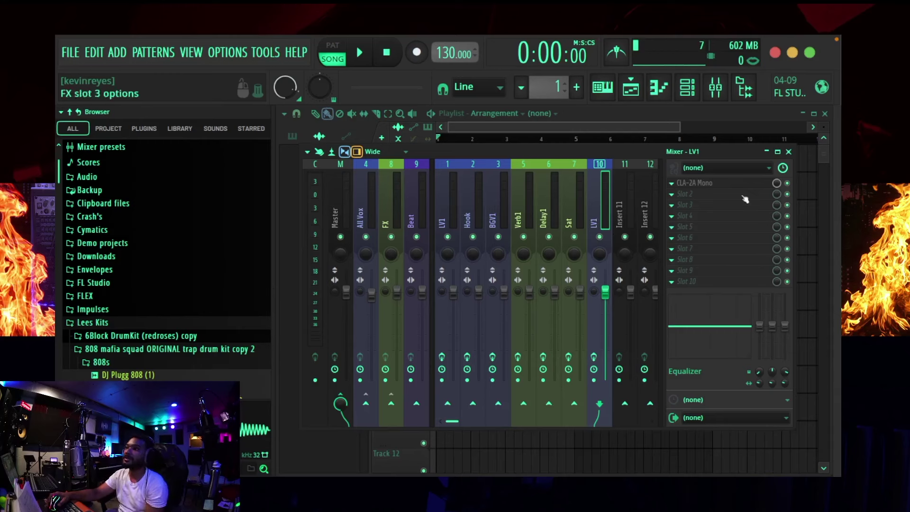
Reset the LV1 copy on mixer track 10 to its default state, removing all its plugins.
right_click(596, 223)
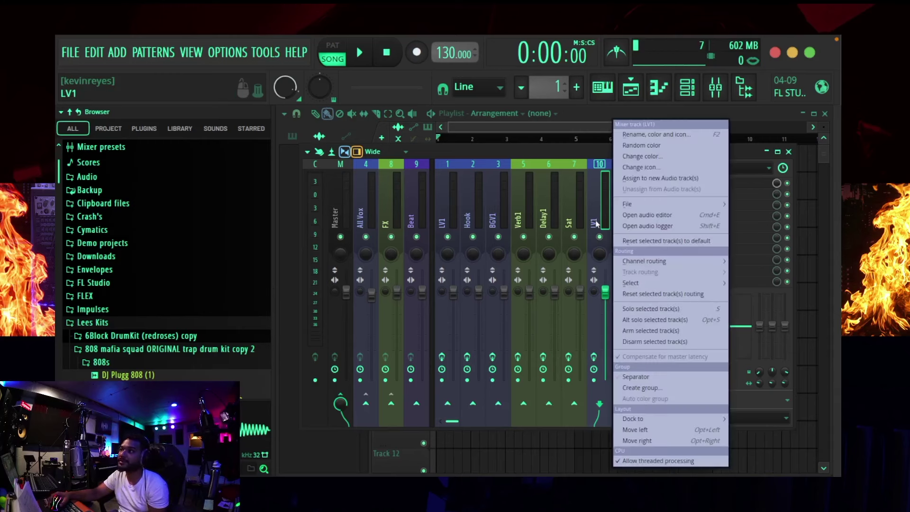
click(660, 297)
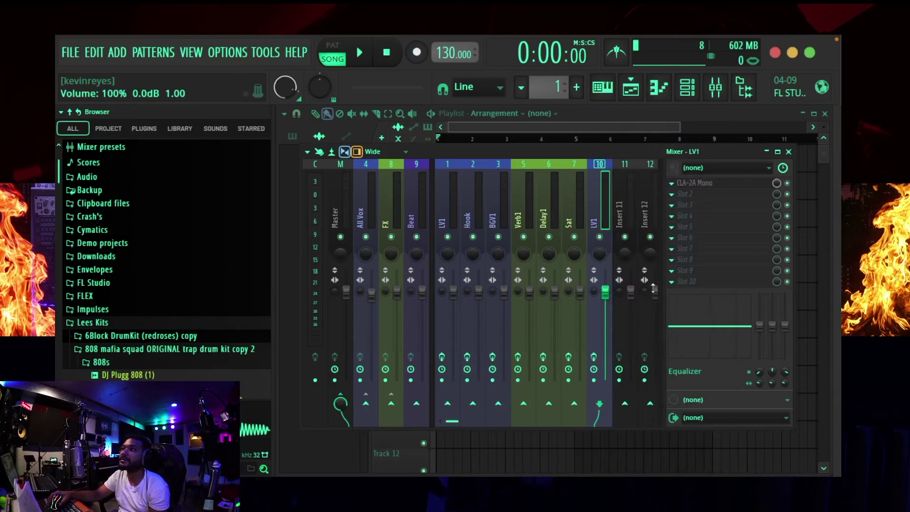
right_click(598, 215)
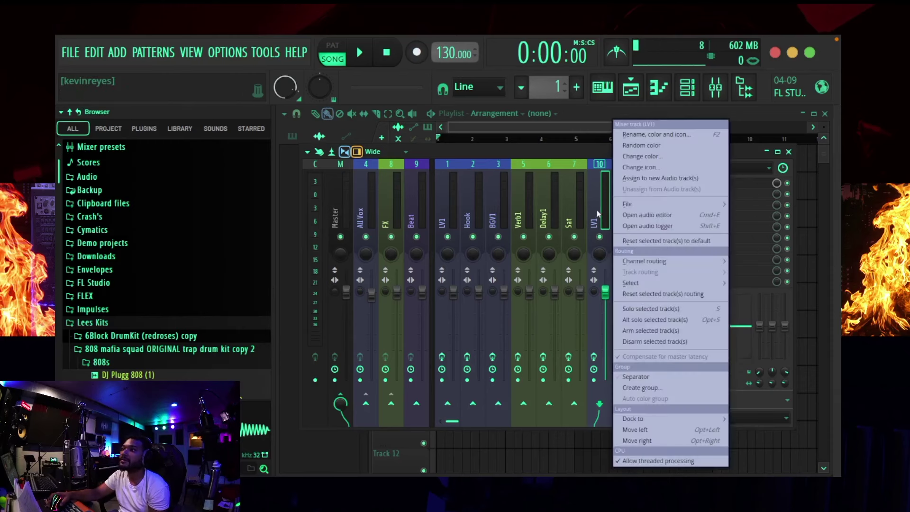
click(648, 242)
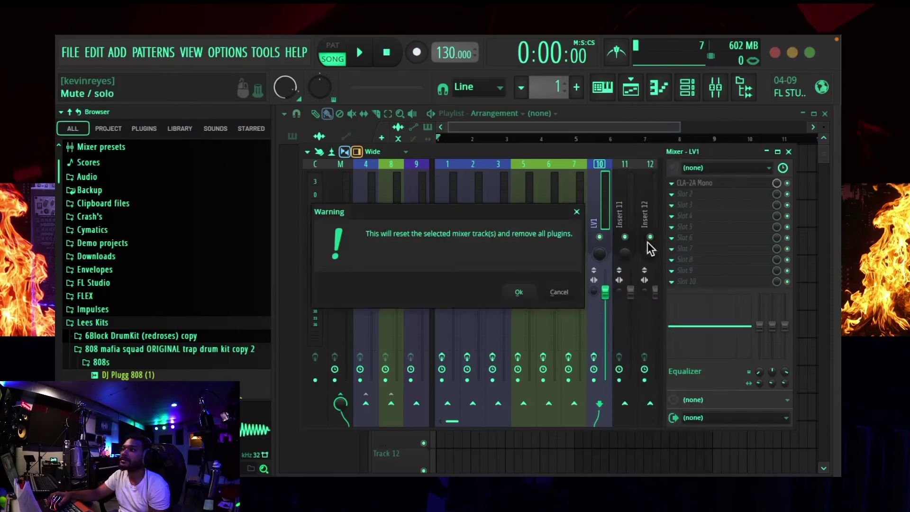
click(520, 292)
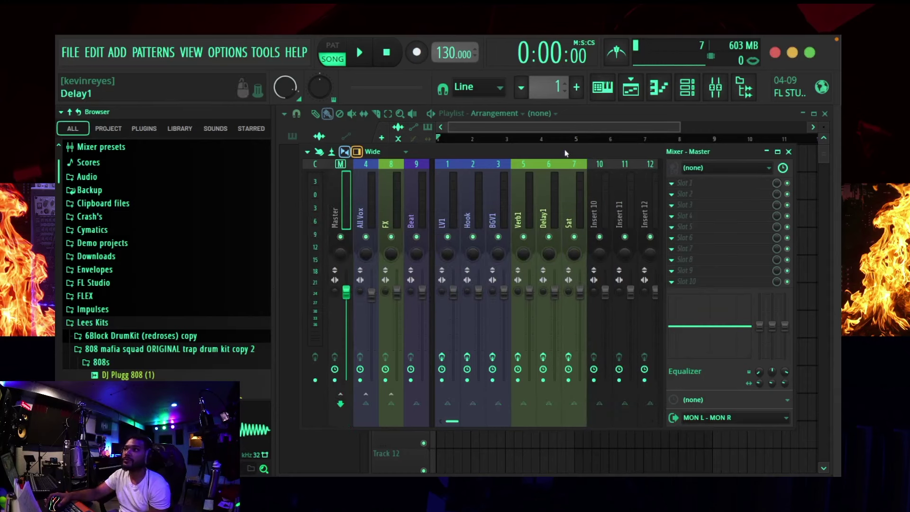
Replace the 808 Kick channel in the Channel rack with the DJ Plugg 808 (2) sample from the 808s folder.
drag(565, 153, 597, 175)
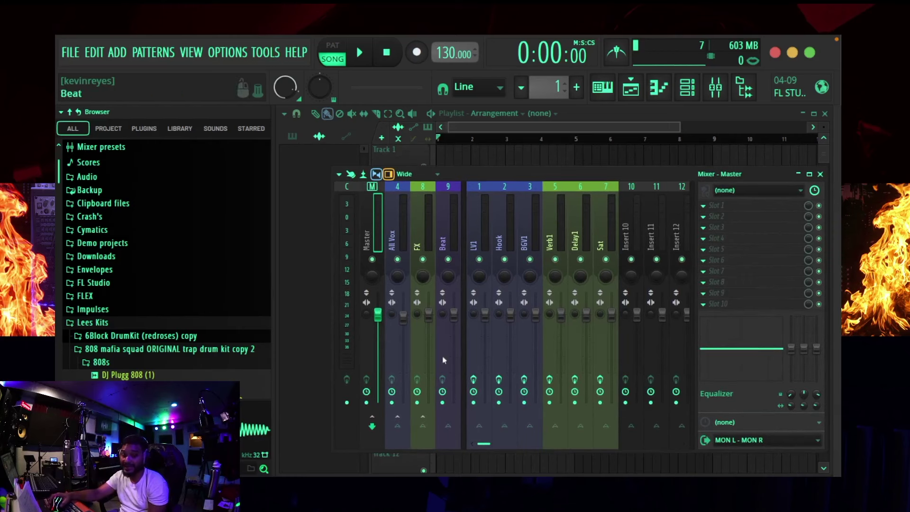
click(686, 90)
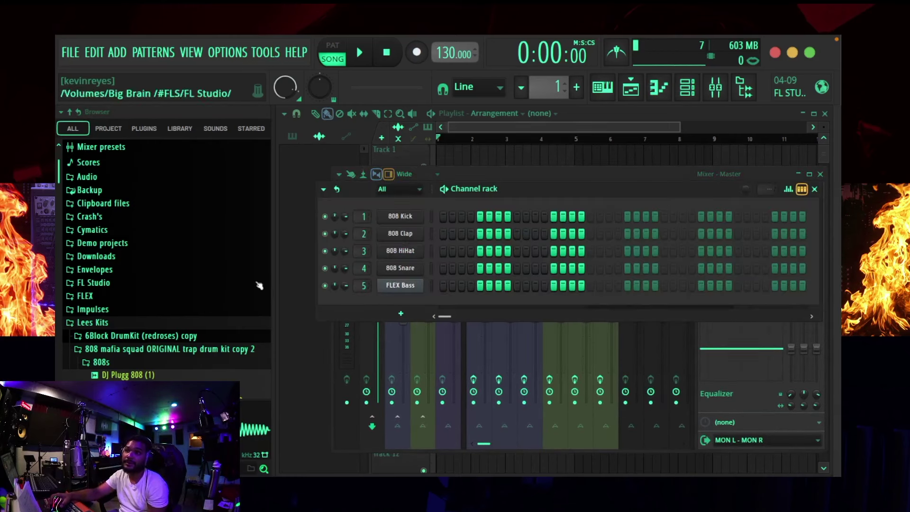
click(101, 362)
click(168, 351)
click(169, 341)
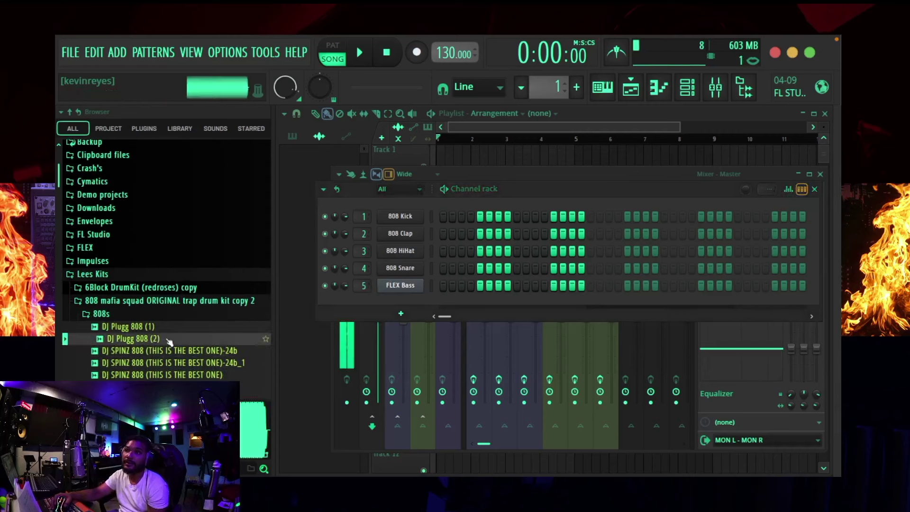
drag(169, 341, 403, 217)
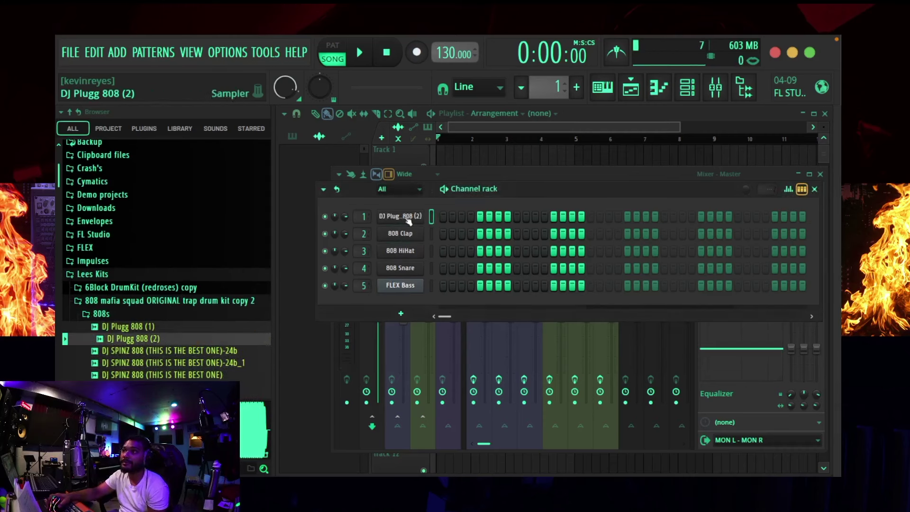
Replace the 808 Clap channel in the Channel rack with the Metro Boomin' Clap (4) sample from the Claps folder.
click(110, 376)
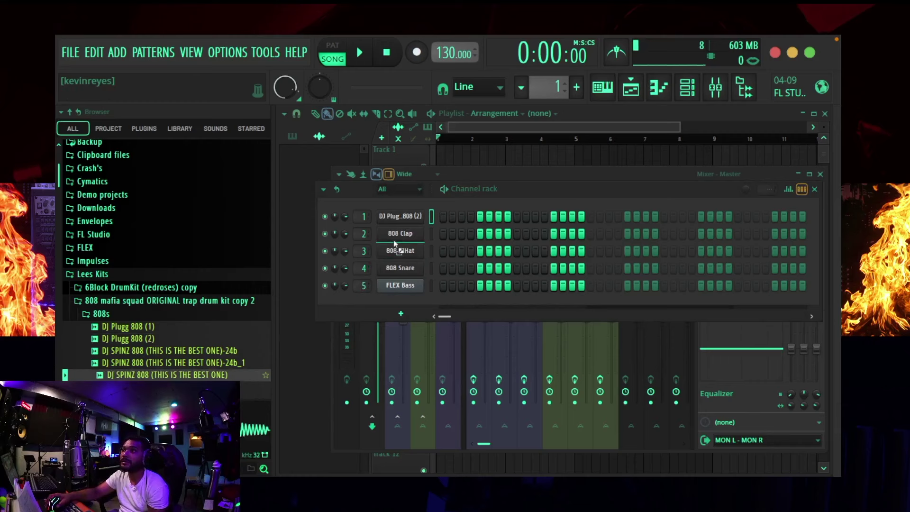
scroll(142, 284, down, 3)
click(137, 242)
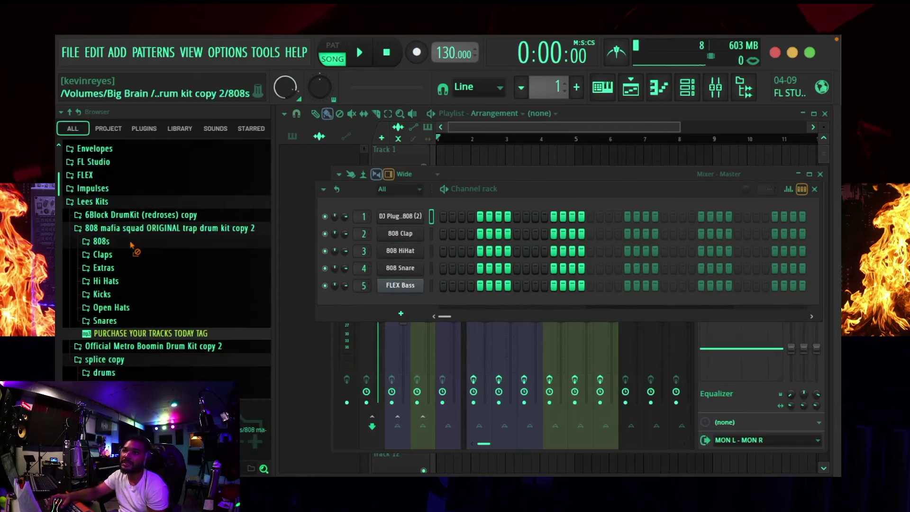
click(133, 256)
drag(143, 304, 397, 235)
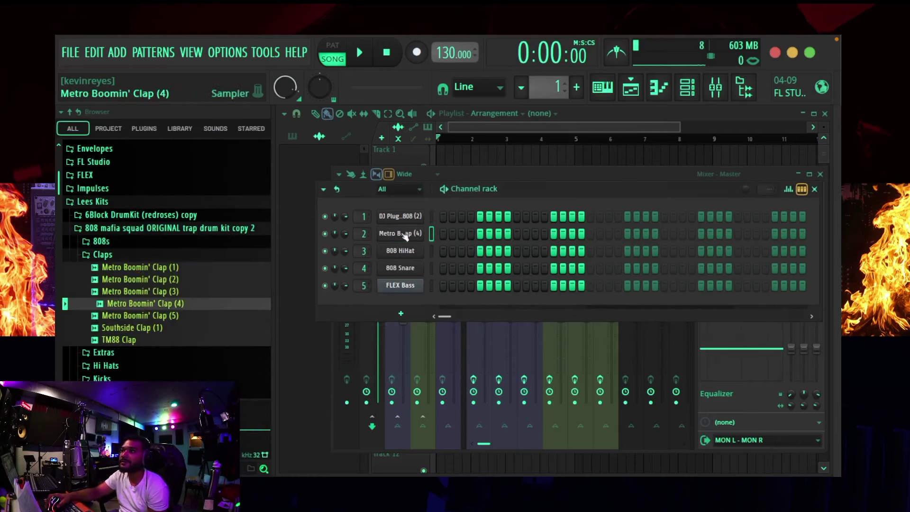
Replace the 808 HiHat channel with the Southside Hi Hat sample from the drum kit's Hi Hats folder.
click(109, 256)
click(106, 281)
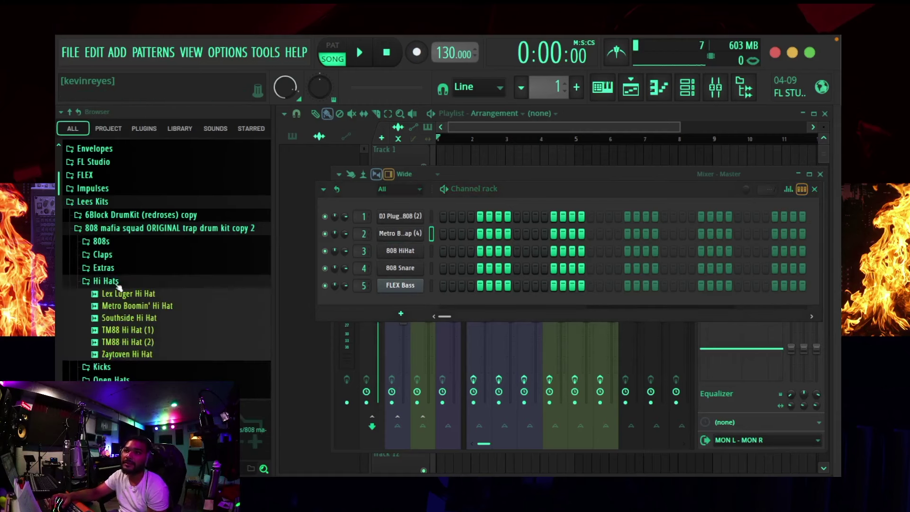
click(136, 318)
drag(135, 318, 400, 253)
Audition the Open Hats samples and replace the 808 Snare channel with Lex Luger Open Hat.
click(106, 281)
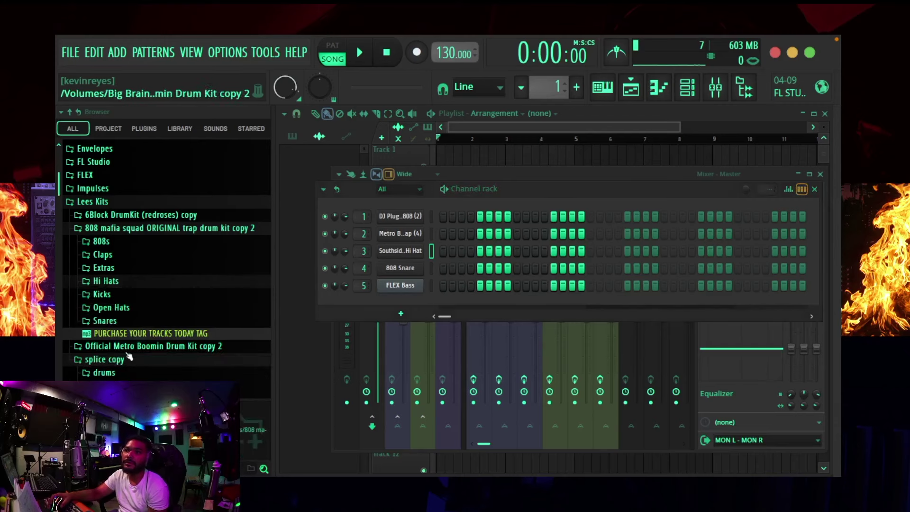
click(138, 308)
click(143, 320)
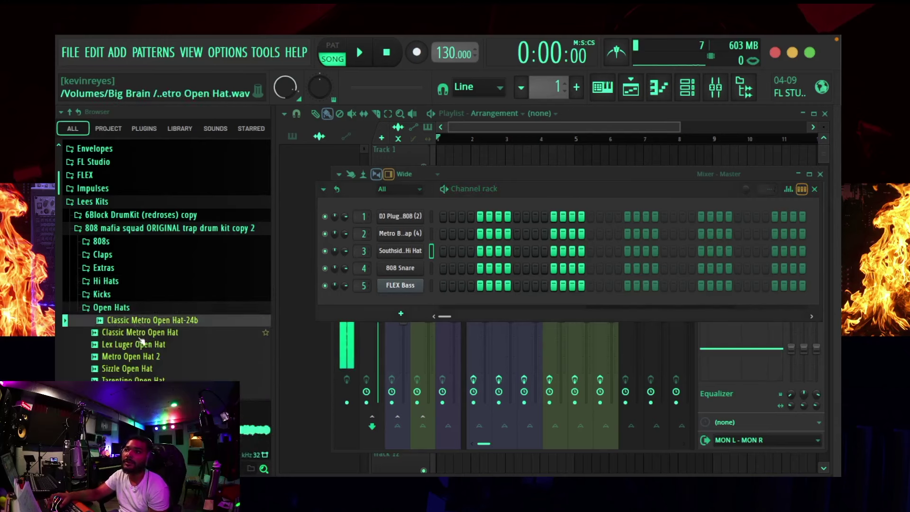
click(141, 344)
drag(141, 344, 401, 268)
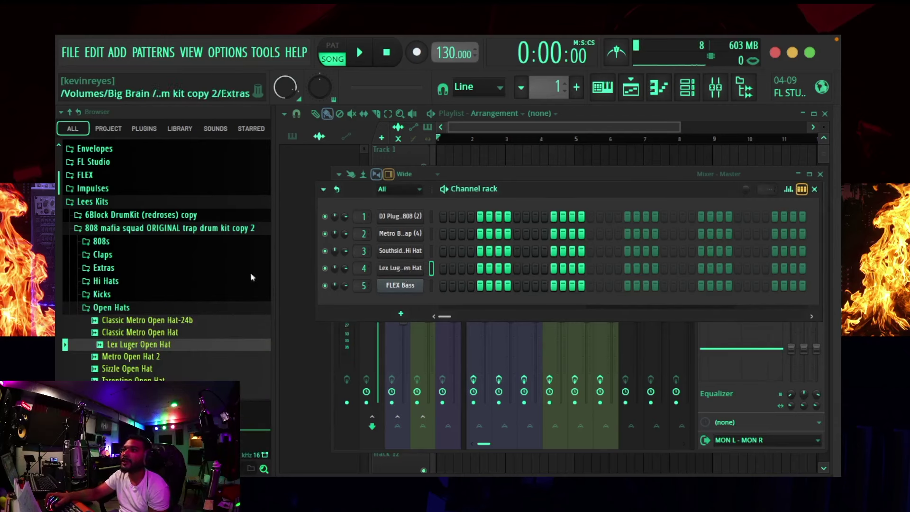
click(124, 308)
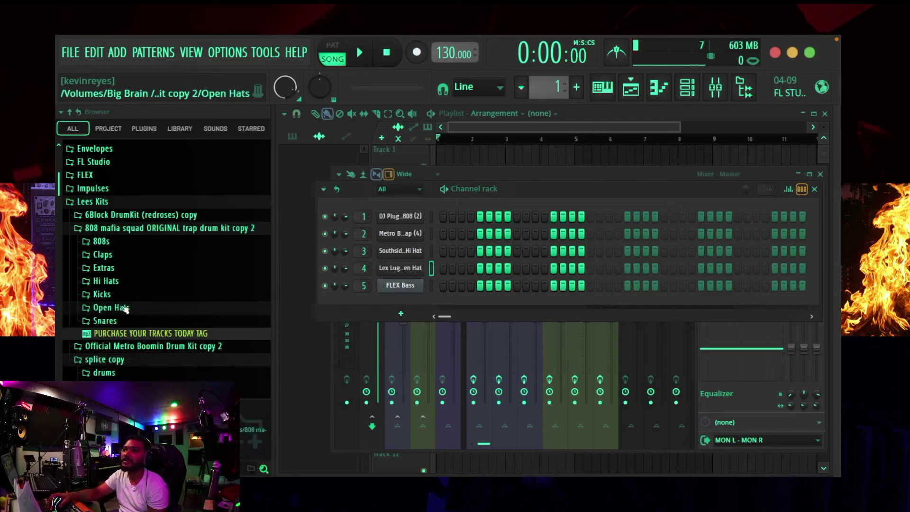
Delete the FLEX Bass channel from the Channel rack and bring the Mixer window to the front, moved slightly up.
right_click(400, 285)
click(451, 414)
click(519, 177)
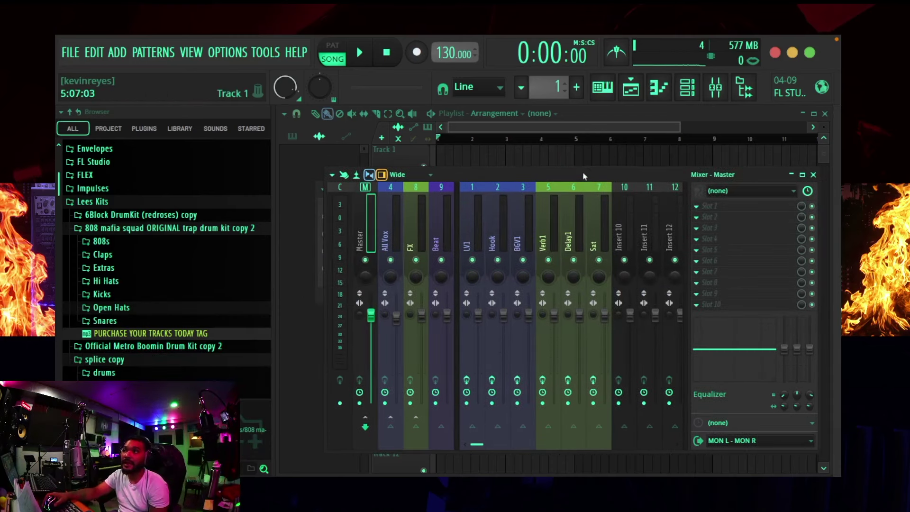
mouse_move(583, 176)
mouse_down()
mouse_move(575, 197)
mouse_move(582, 163)
mouse_up()
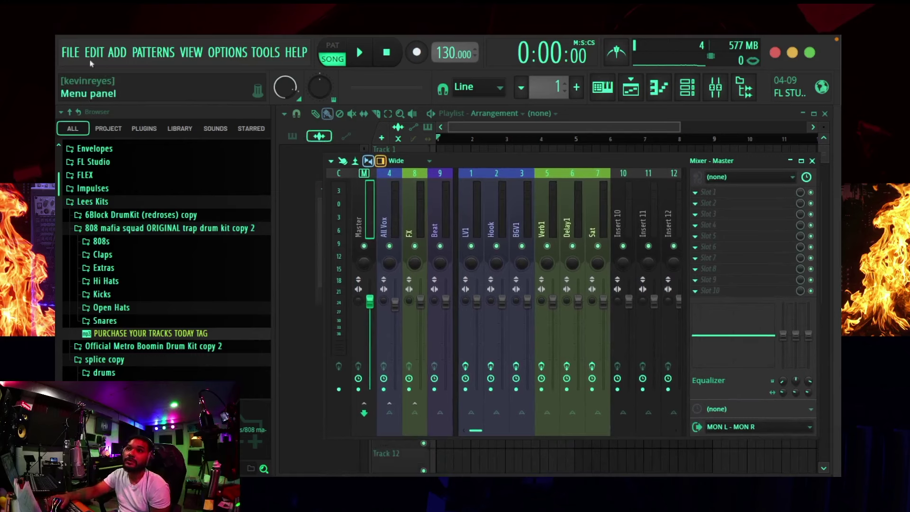
Locate the command for saving the current project as a template, and reposition the Mixer window.
click(71, 53)
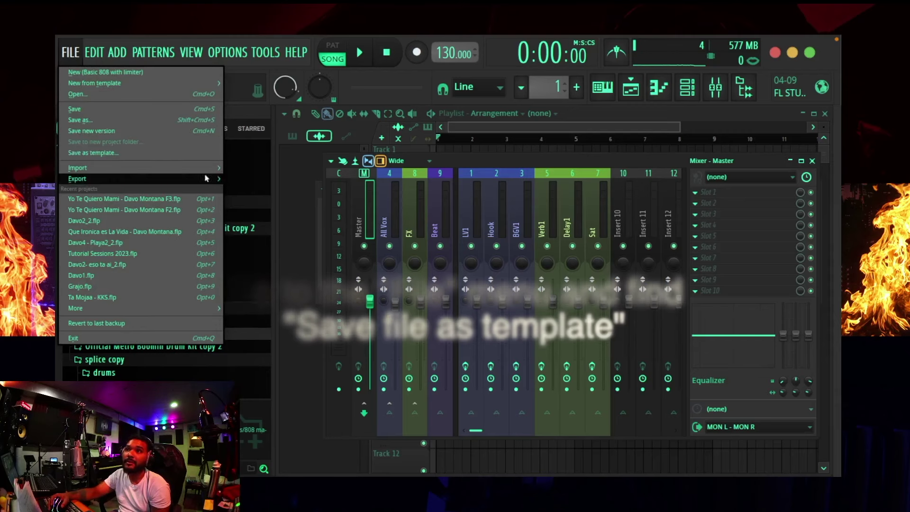
click(528, 157)
drag(533, 163, 505, 171)
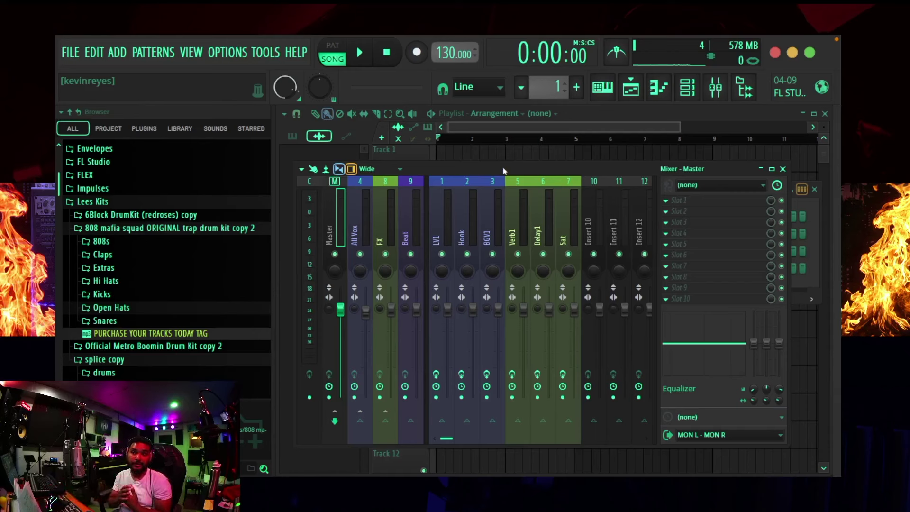
Review the saved templates available for starting a new project, without loading one.
click(72, 56)
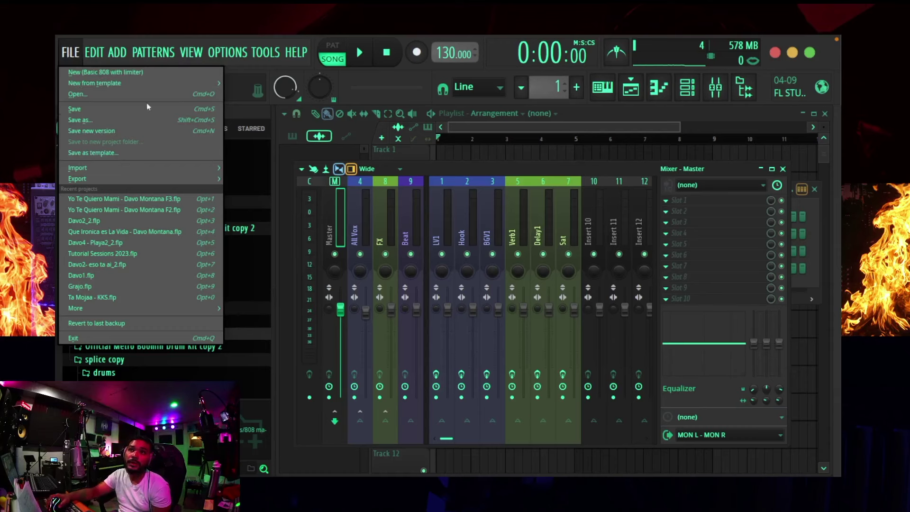
mouse_move(152, 84)
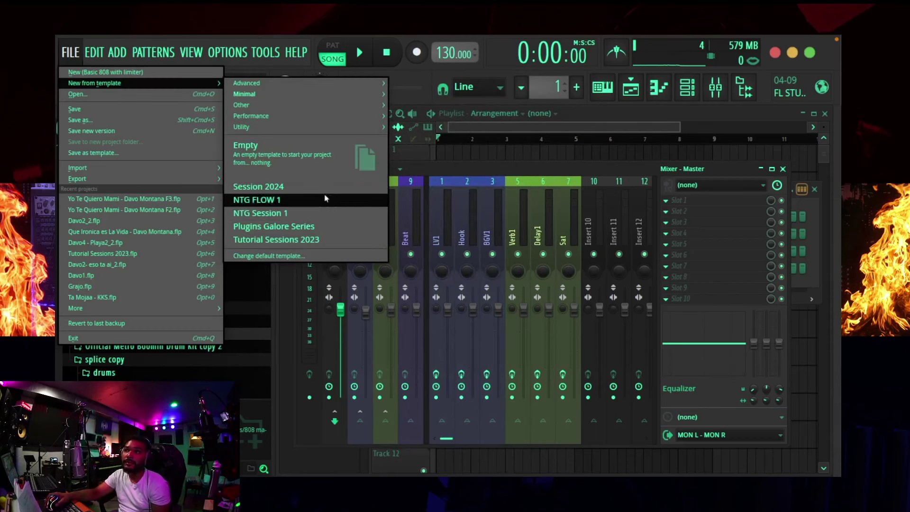
click(591, 151)
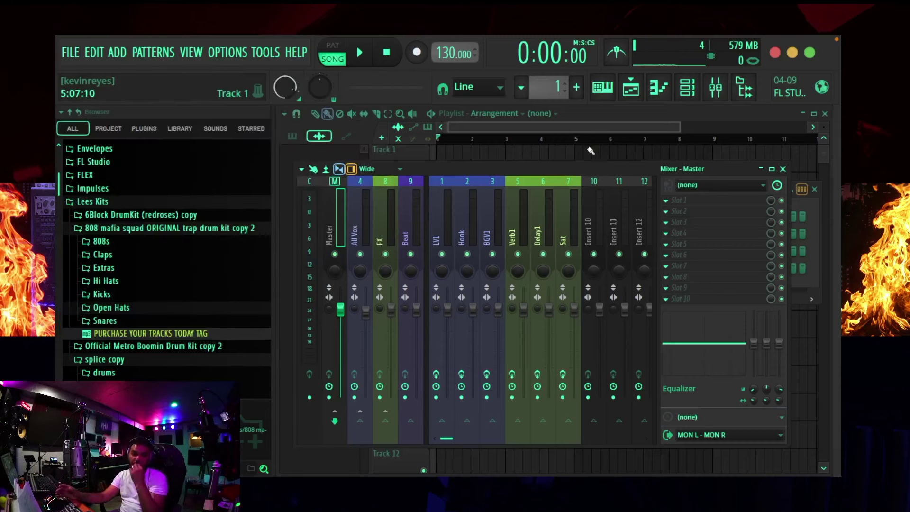